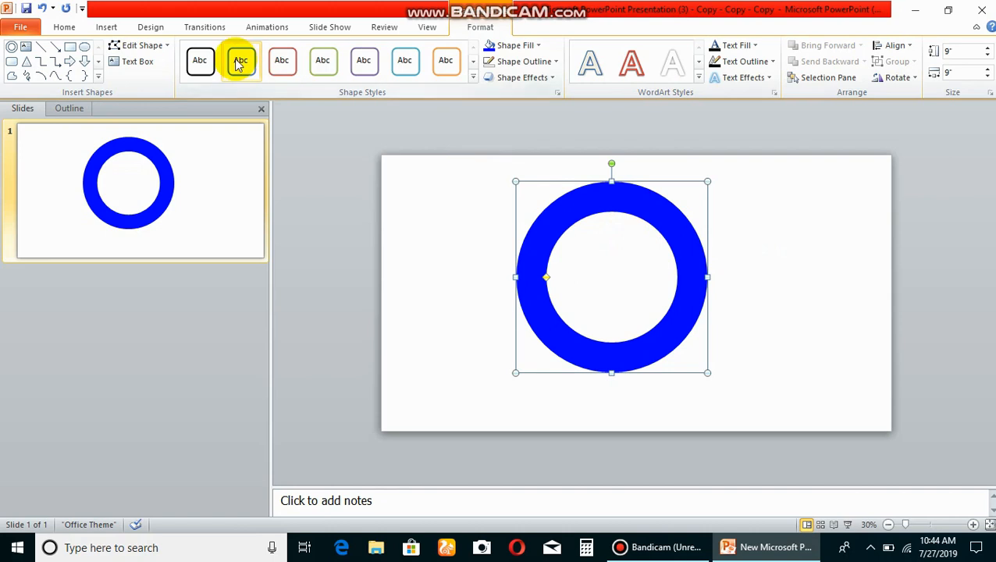
Step: Insert a WordArt in the plain white outlined style from the first row and enter "SCHOOL OF SCIENCE & TECHNOLOGY" as its text
click(751, 267)
click(106, 28)
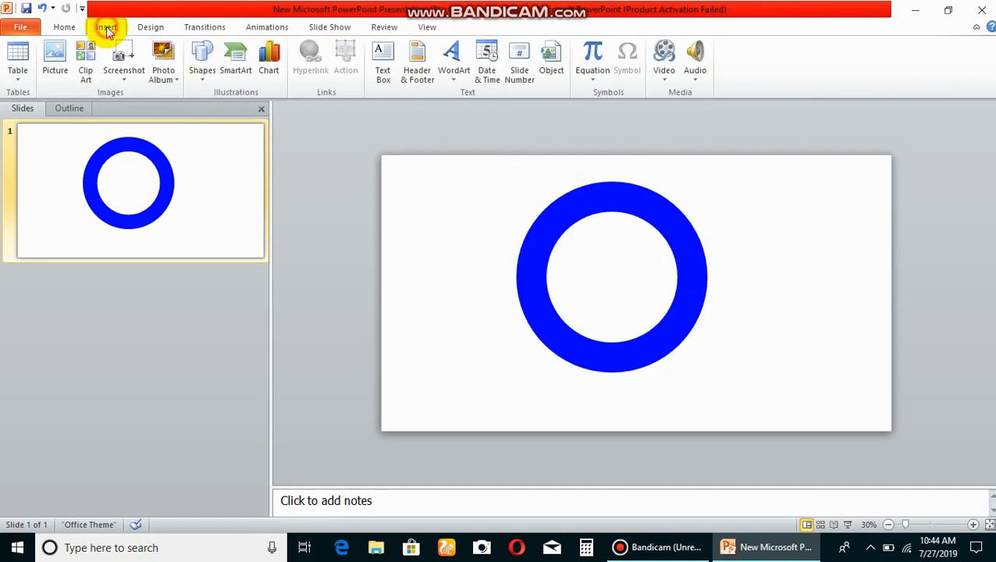
click(452, 61)
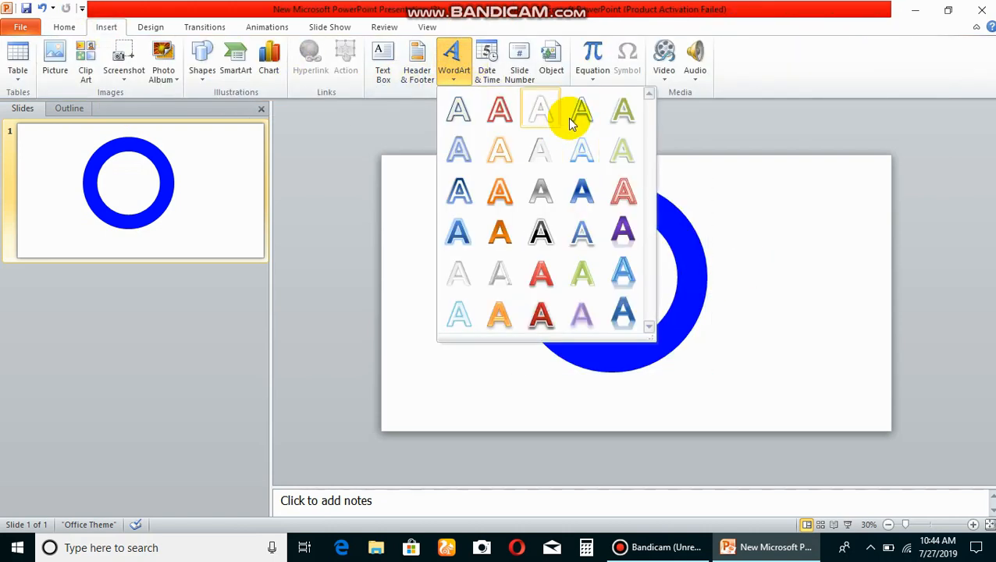
click(540, 109)
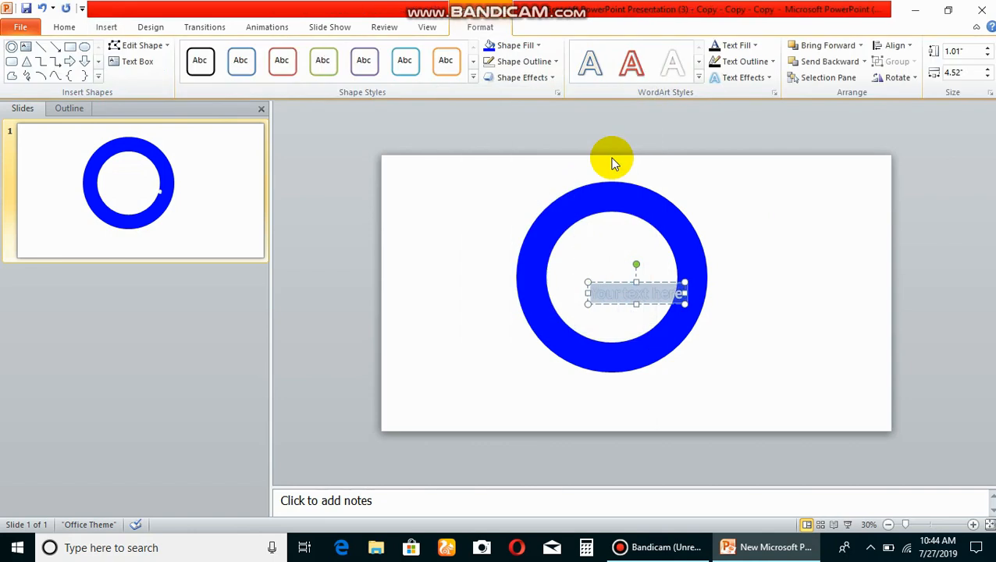
key(Delete)
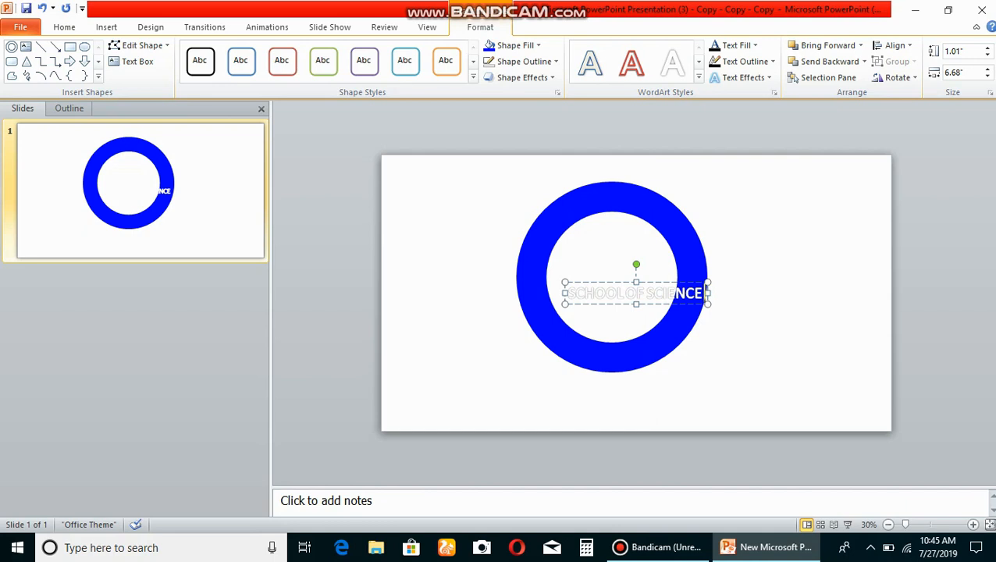
text(& TECHNOLOGY)
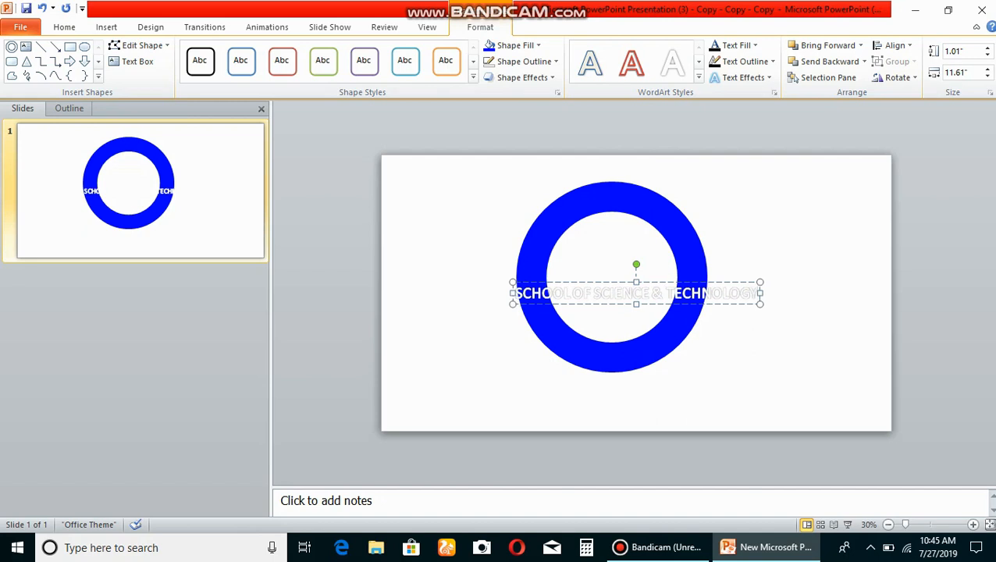
Step: Set the whole "SCHOOL OF SCIENCE & TECHNOLOGY" text to size 80 in the Arial Black font
key(shift+Left)
key(shift+Left)
key(shift+Left)
key(shift+Left)
key(shift+Left)
key(shift+Left)
key(shift+Left)
key(shift+Left)
key(shift+Left)
key(shift+Left)
key(shift+Left)
key(shift+Left)
key(shift+Left)
key(shift+Left)
key(shift+Left)
key(shift+Left)
key(shift+Left)
key(shift+Left)
key(shift+Left)
key(shift+Left)
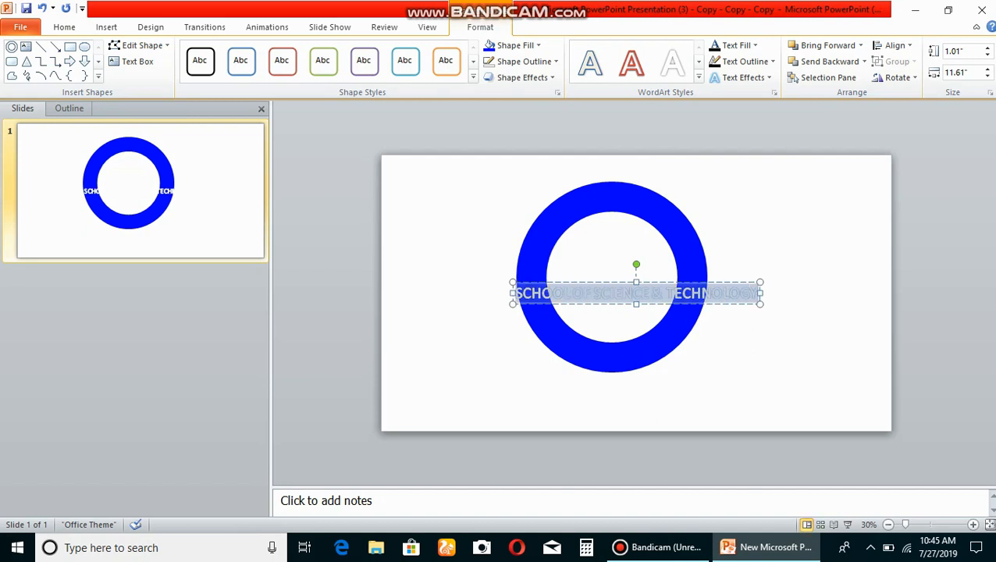
click(64, 26)
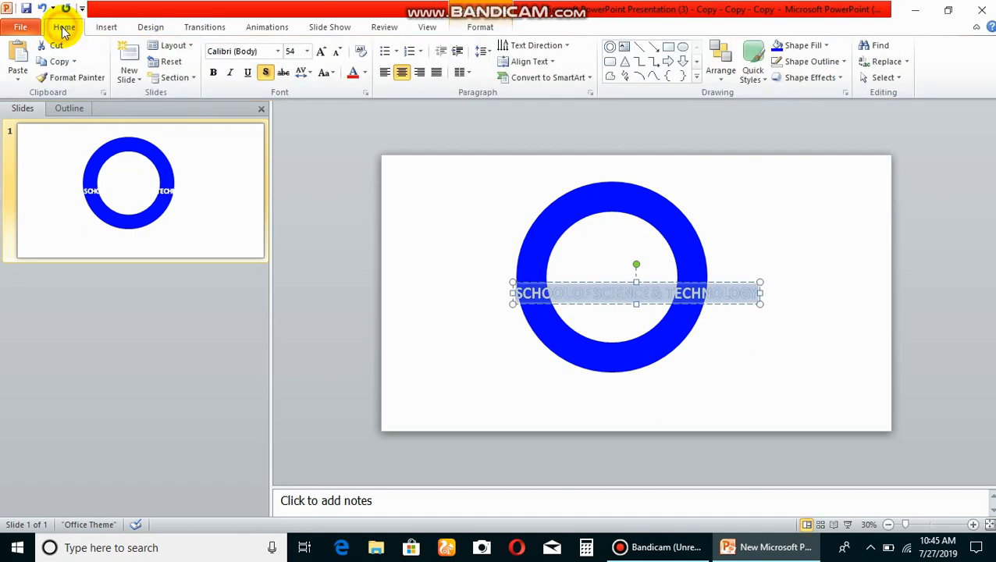
click(307, 51)
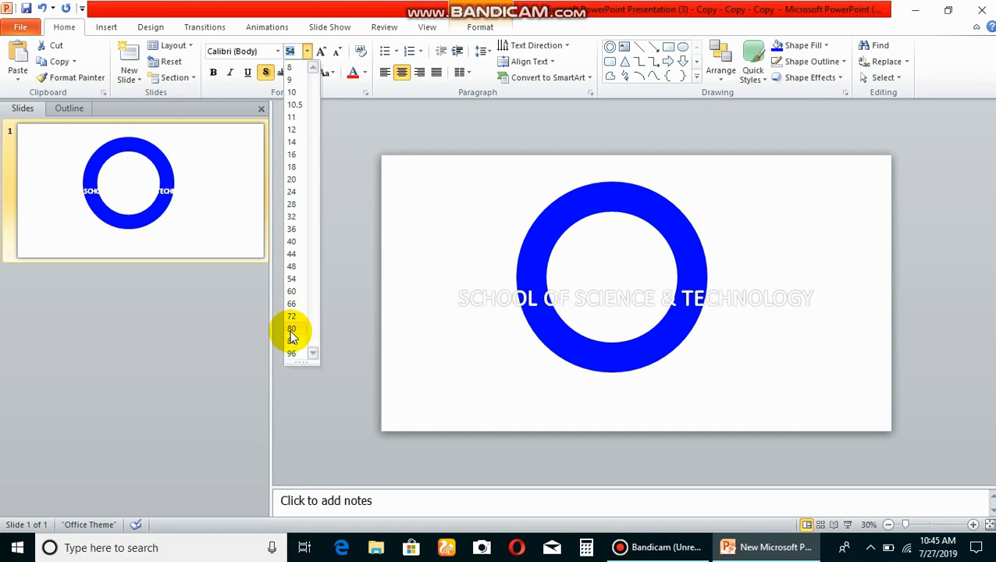
click(291, 330)
click(277, 51)
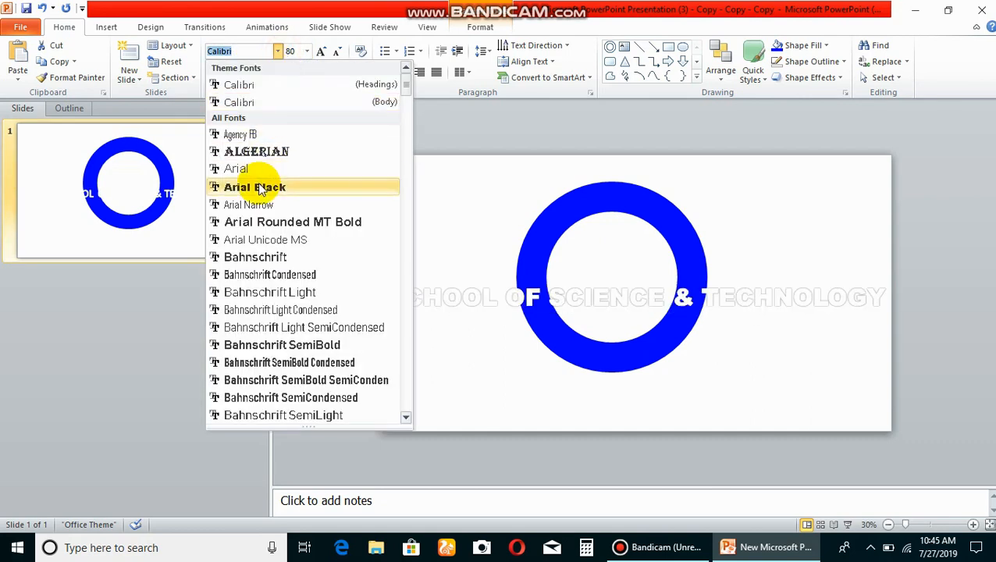
click(260, 189)
Step: Apply the first Follow Path text transform, the upward arch, to the WordArt
click(474, 27)
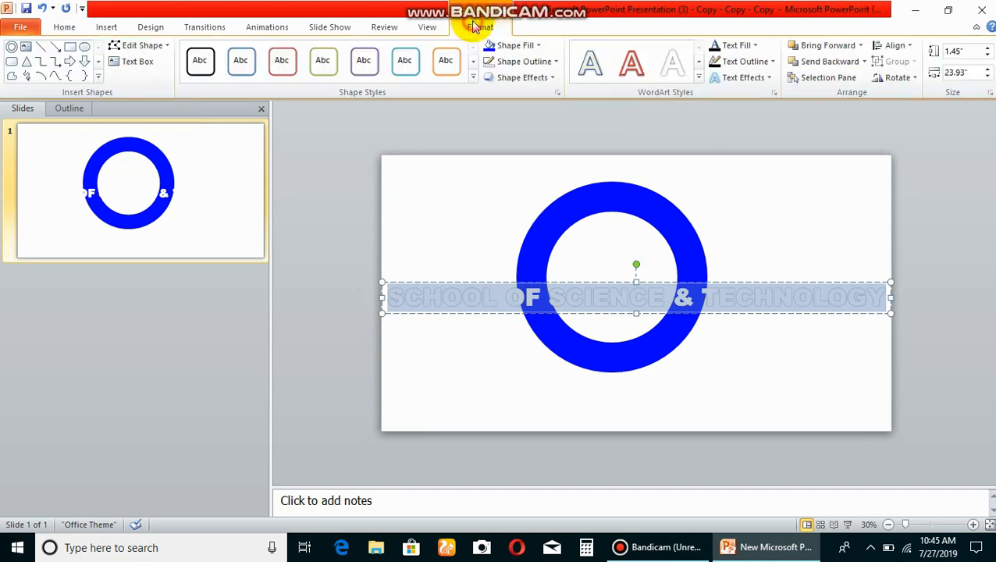
click(552, 77)
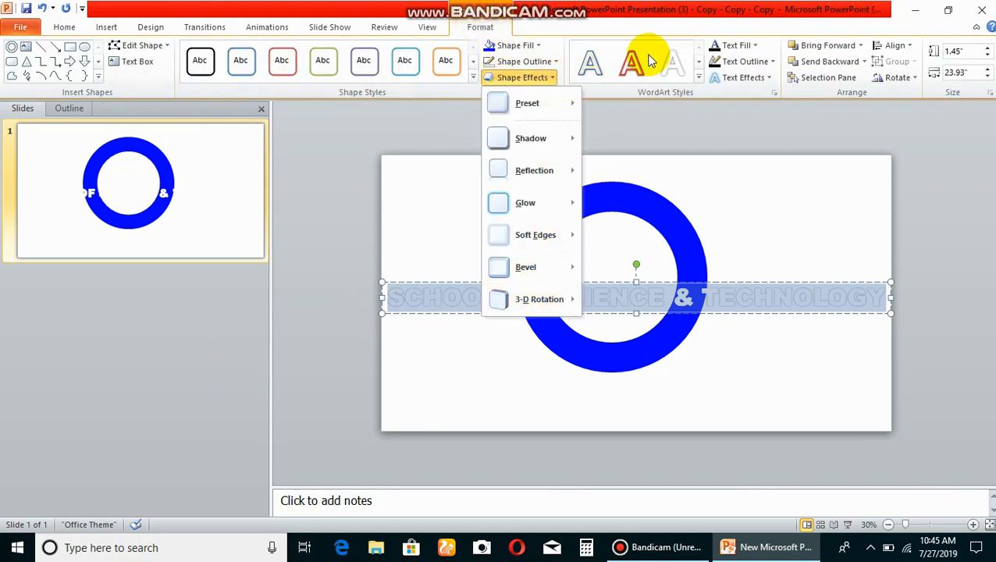
click(737, 77)
mouse_move(814, 264)
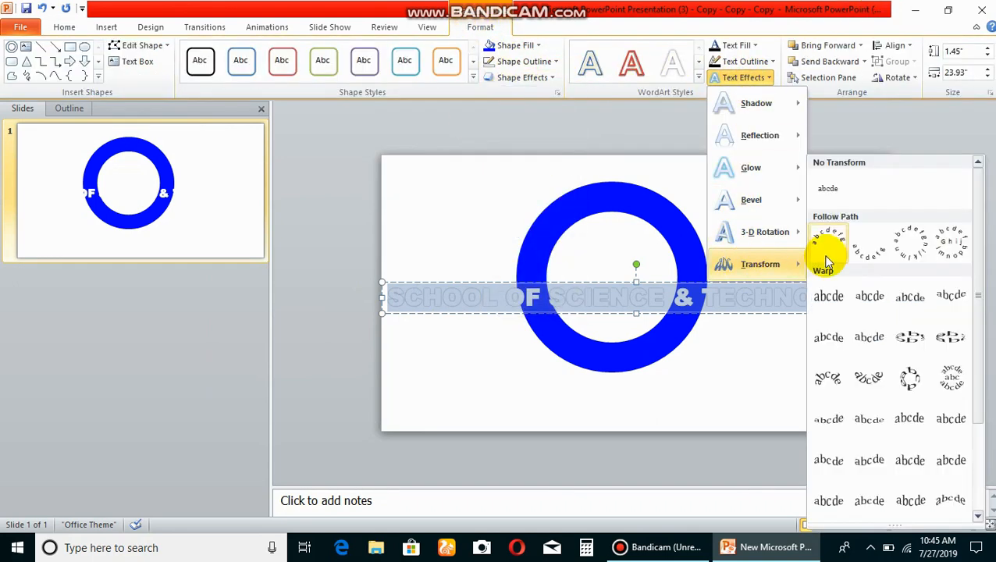
click(829, 234)
Step: Set the arched WordArt's height and width to 7" each
click(974, 54)
text(7)
click(972, 72)
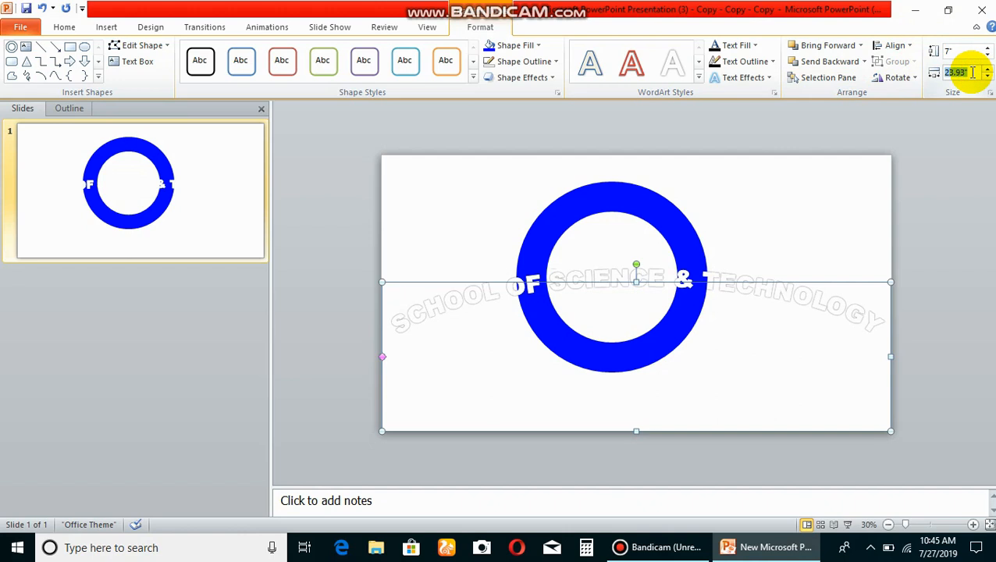
click(950, 203)
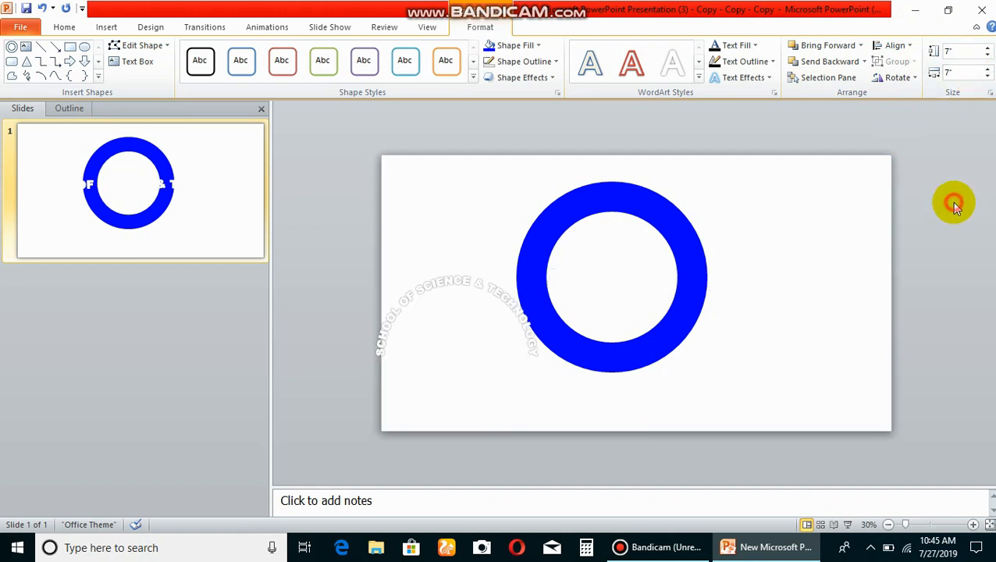
Step: Move the arched text onto the blue ring's band and extend its arc so the letters spread farther down both sides
click(485, 291)
drag(486, 290, 640, 214)
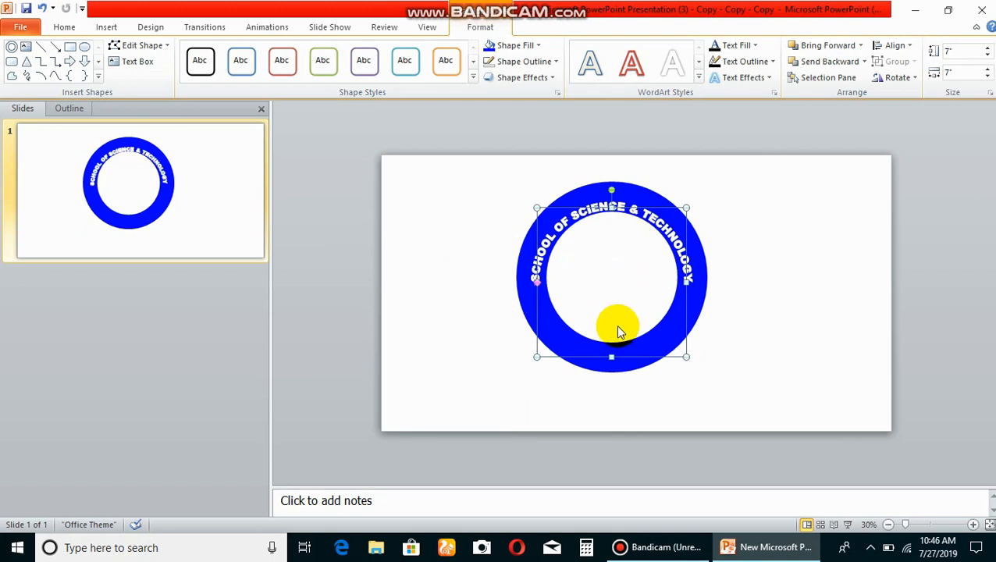
key(Up)
key(Up)
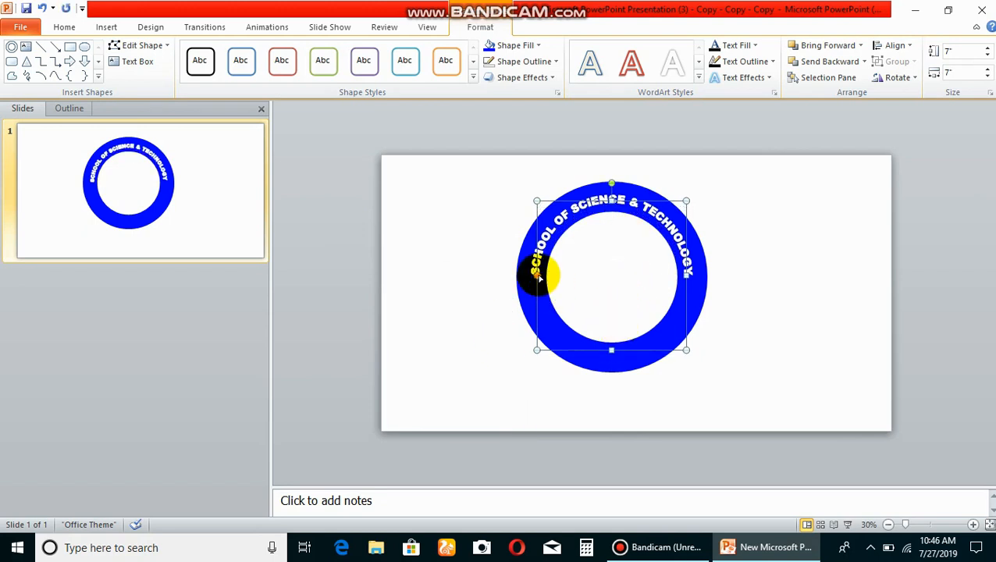
mouse_move(535, 296)
mouse_down()
mouse_move(539, 311)
mouse_move(465, 325)
mouse_move(544, 310)
mouse_up()
click(479, 320)
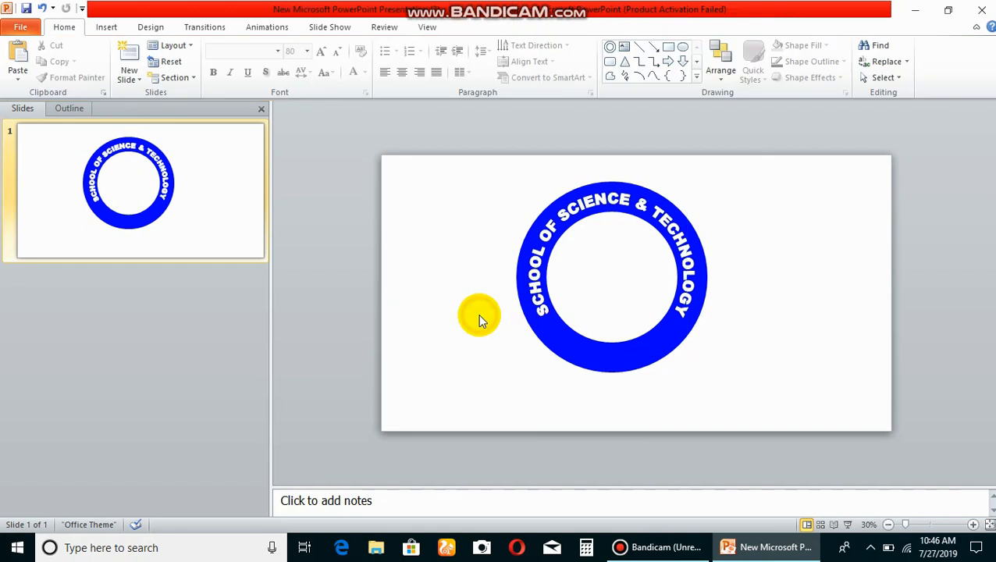
Step: Draw a 5-point star about 1.17" wide on the ring just below the start of "SCHOOL" and fill it yellow
click(105, 26)
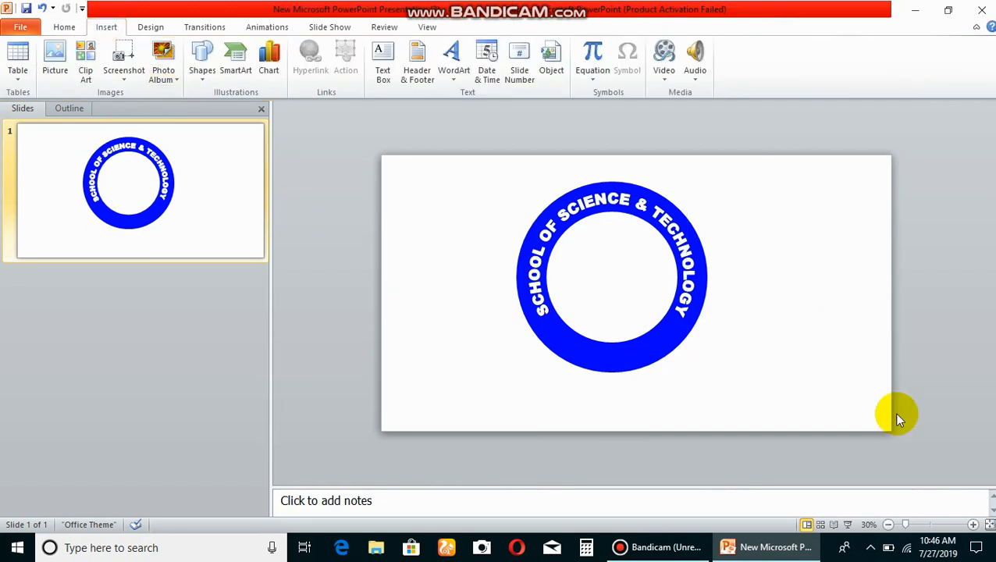
click(972, 525)
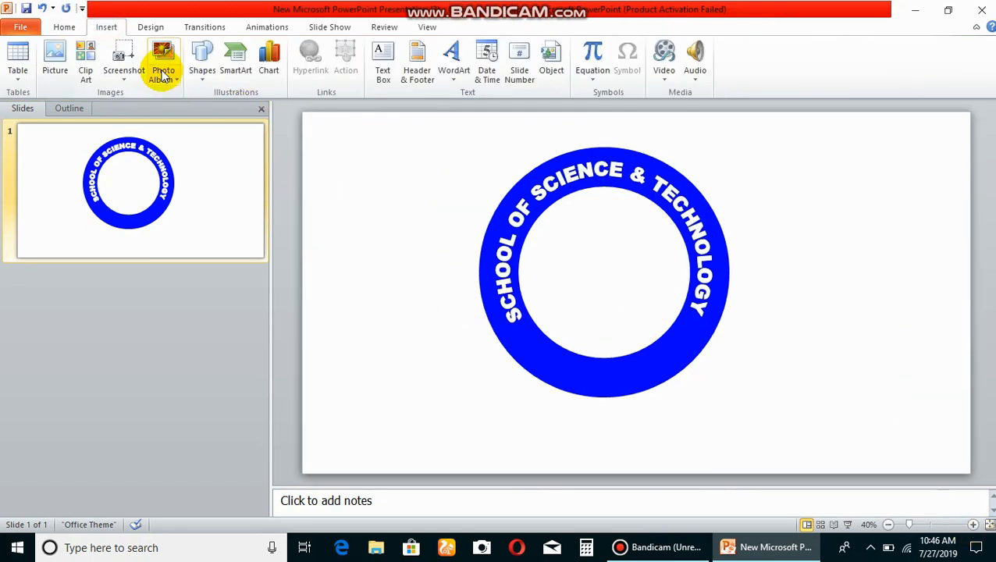
click(201, 59)
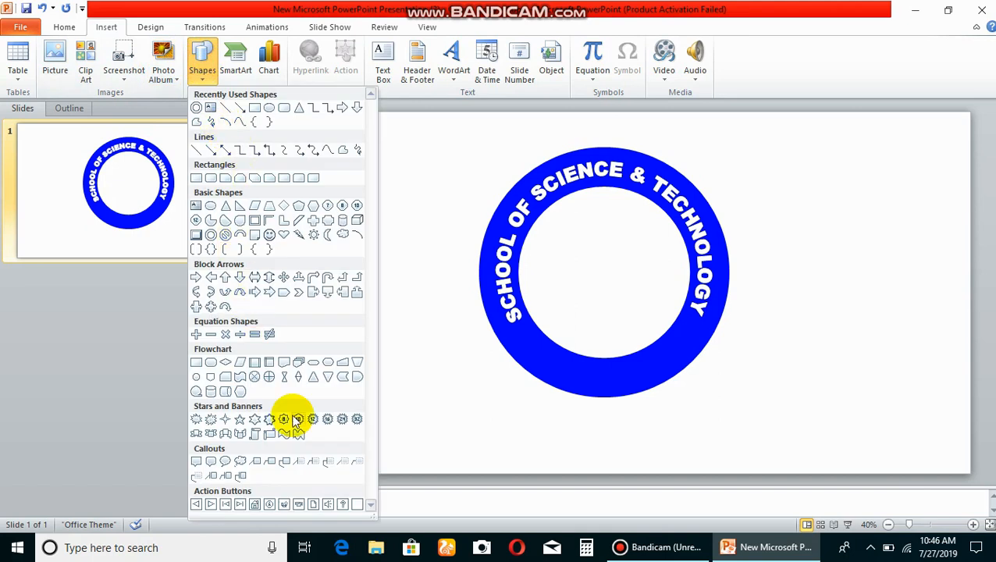
click(241, 420)
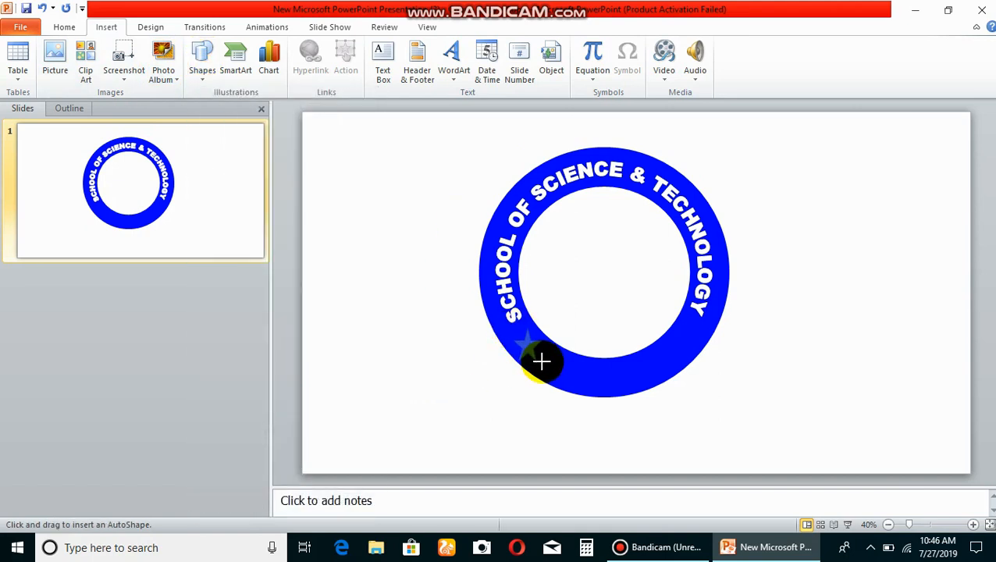
drag(544, 360, 512, 327)
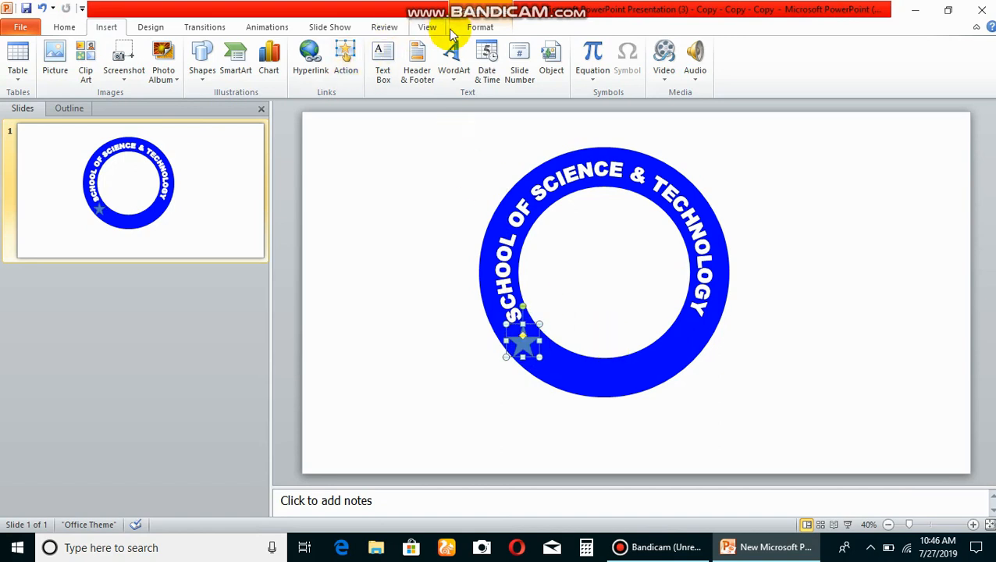
click(480, 27)
click(502, 45)
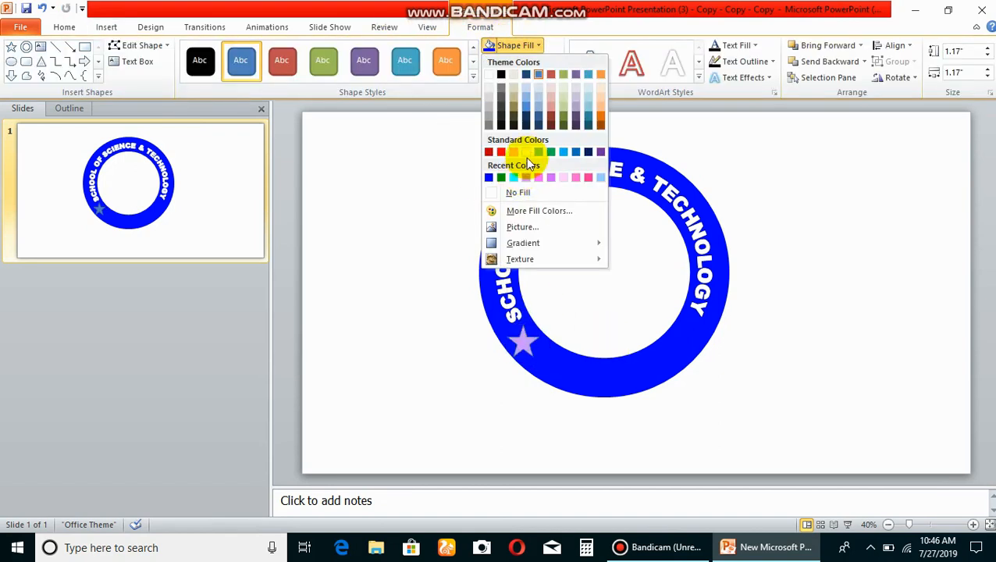
click(526, 153)
Step: Duplicate the yellow star and place the copy on the ring just below the end of "TECHNOLOGY"
click(64, 26)
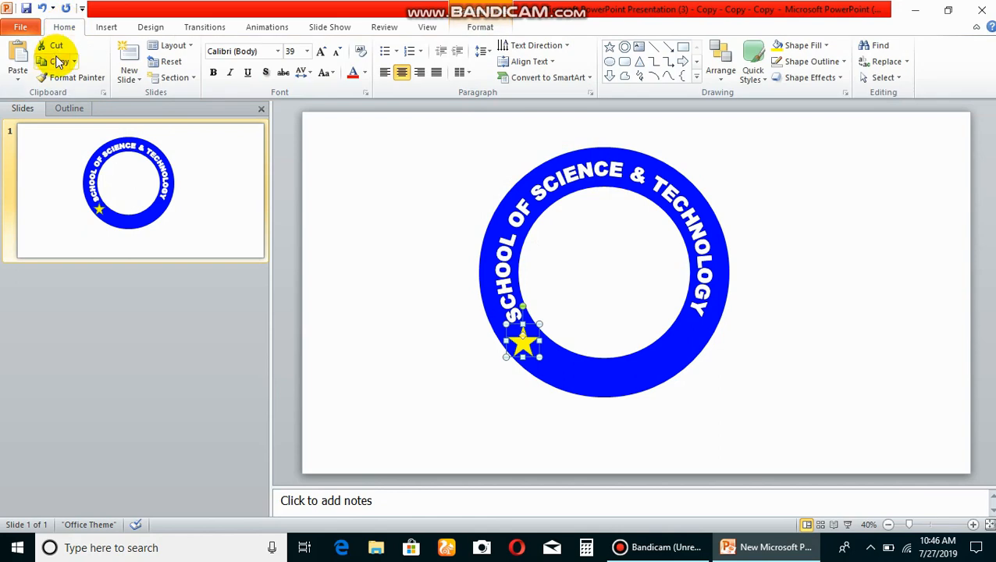
click(19, 58)
drag(525, 343, 684, 341)
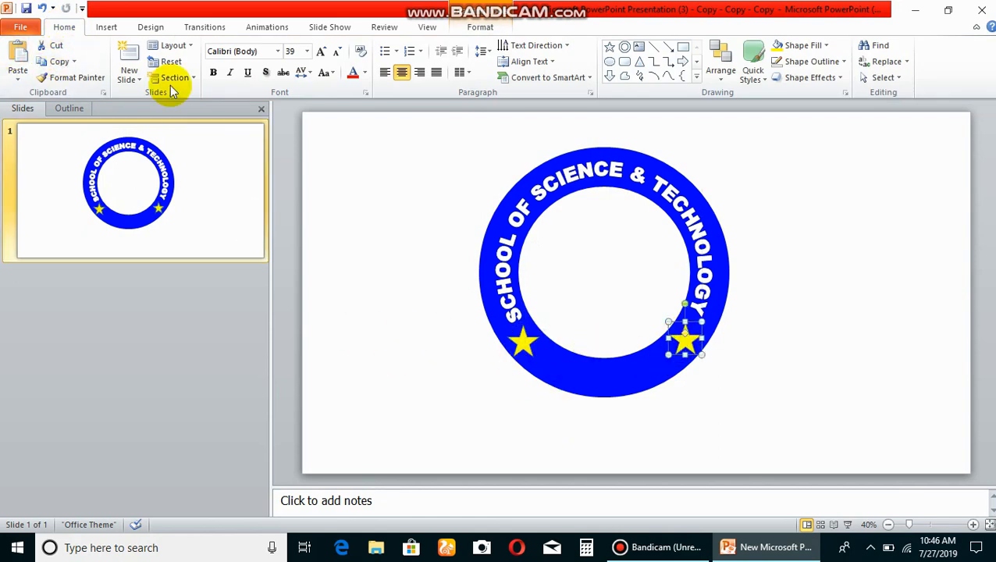
Step: Draw a curved up ribbon banner near the bottom of the ring
click(107, 28)
click(200, 79)
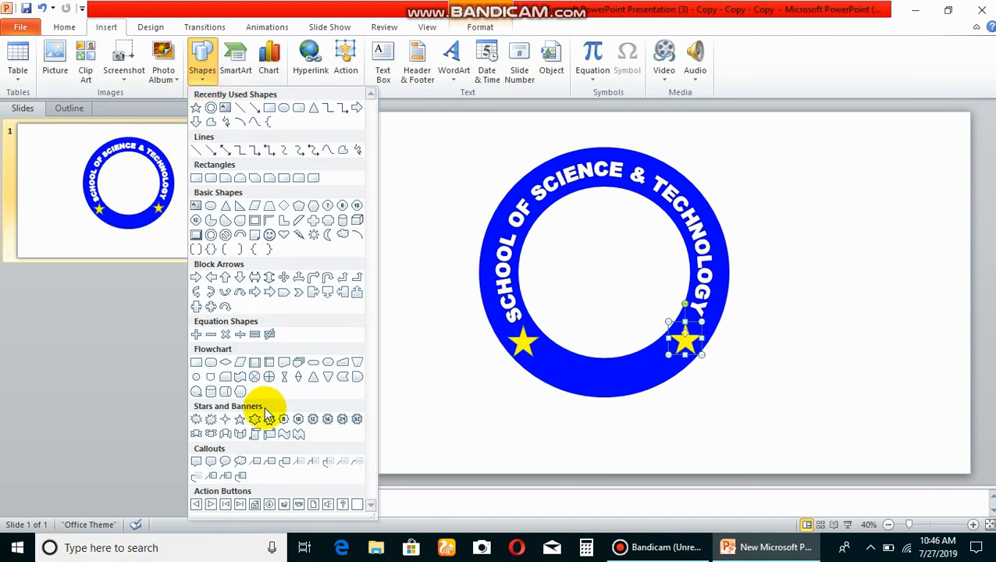
click(225, 434)
drag(559, 403, 723, 416)
Step: Center the ribbon over the ring's lower edge, widen its middle band, adjust its curve and resize it to about 3" by 6.58"
drag(650, 385, 603, 392)
drag(559, 350, 542, 355)
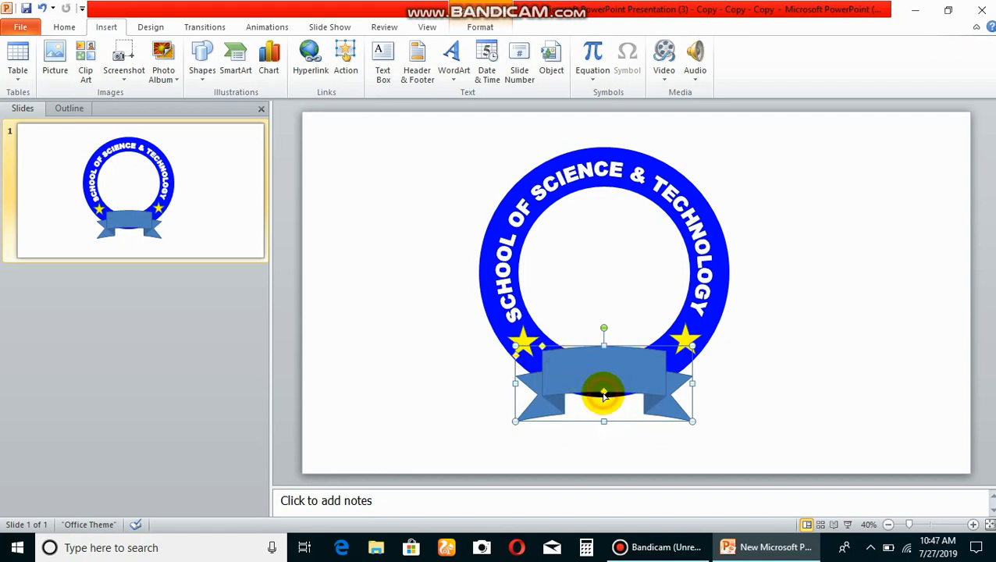
mouse_move(603, 391)
mouse_down()
mouse_move(603, 400)
mouse_move(605, 391)
mouse_up()
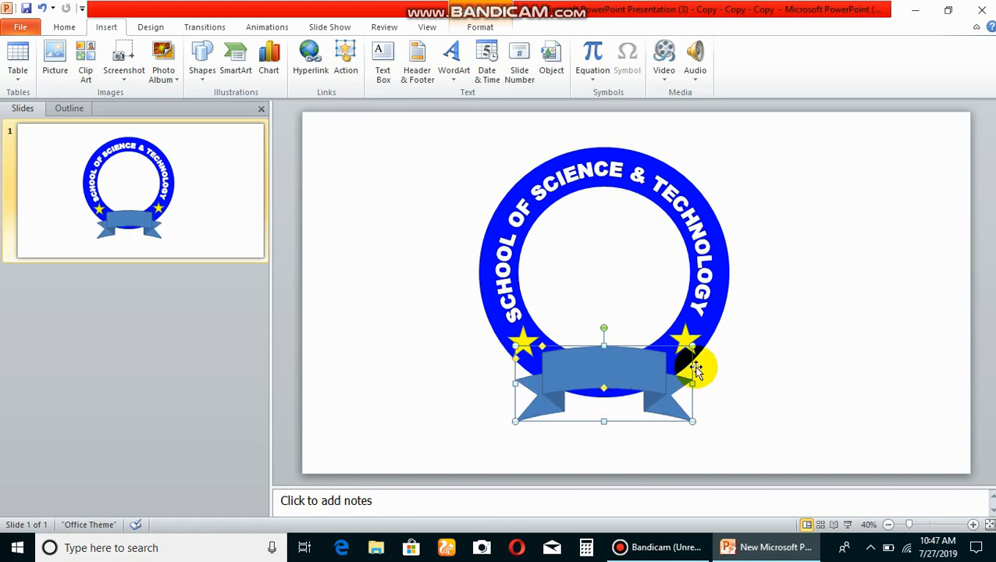
drag(695, 368, 696, 367)
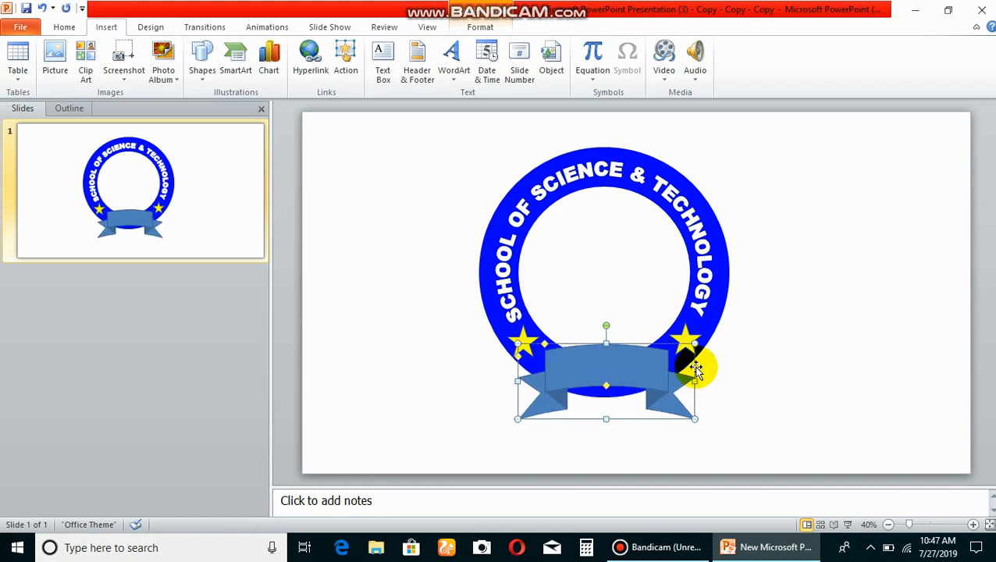
drag(605, 418, 605, 427)
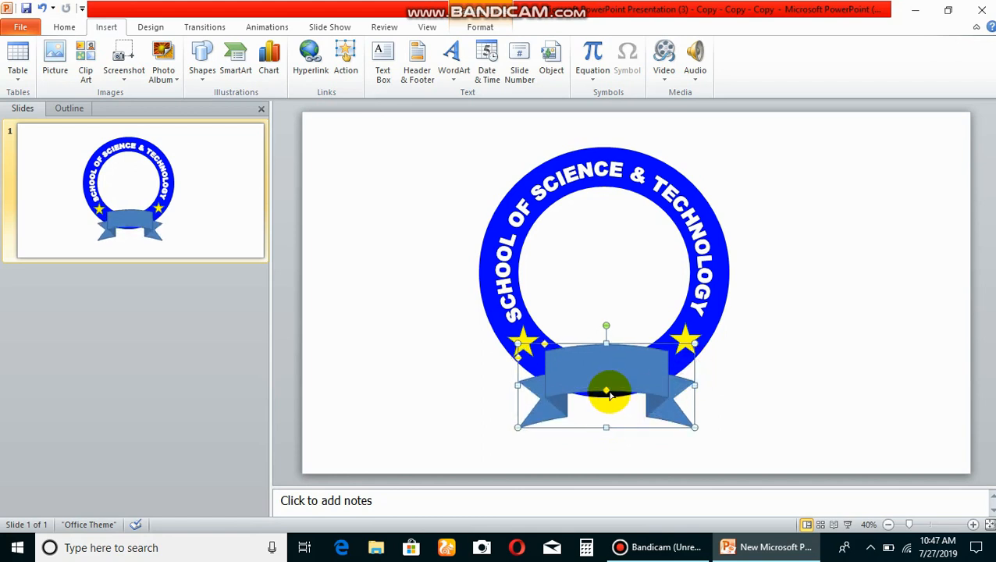
drag(605, 393, 606, 388)
drag(693, 386, 700, 391)
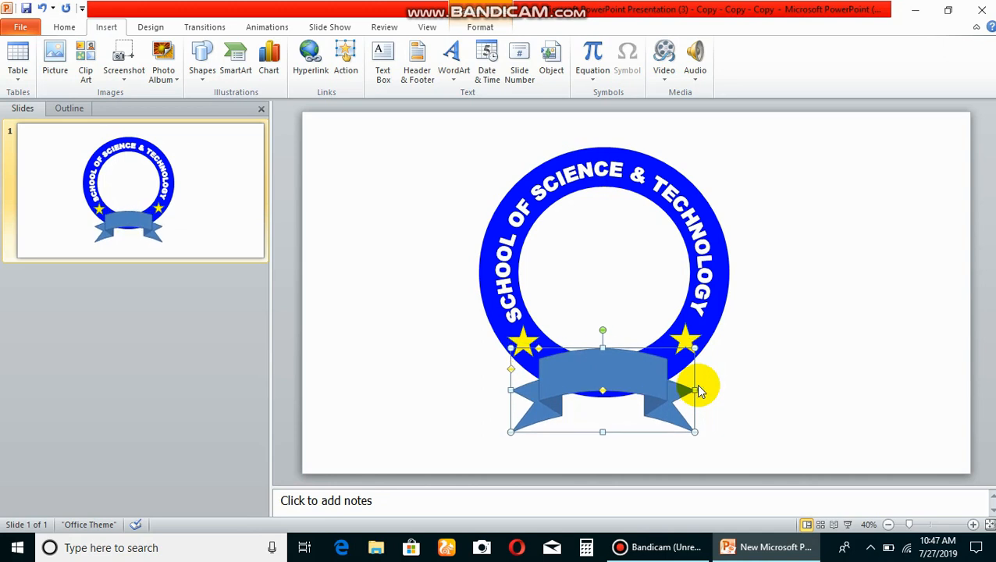
Step: Fill the ribbon with the ring's bright blue from the recent colors and remove its outline
click(478, 28)
click(539, 46)
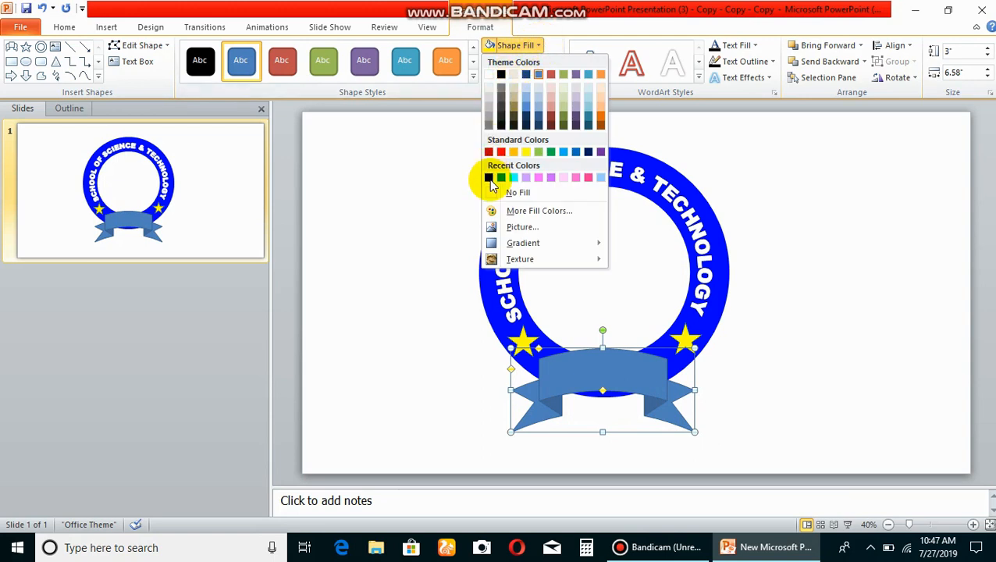
click(490, 179)
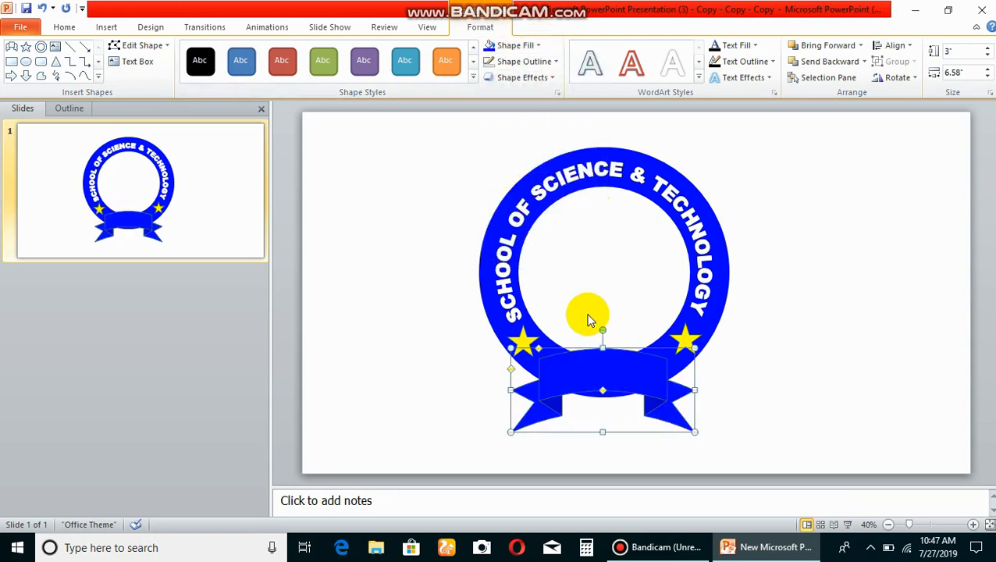
click(529, 61)
click(512, 209)
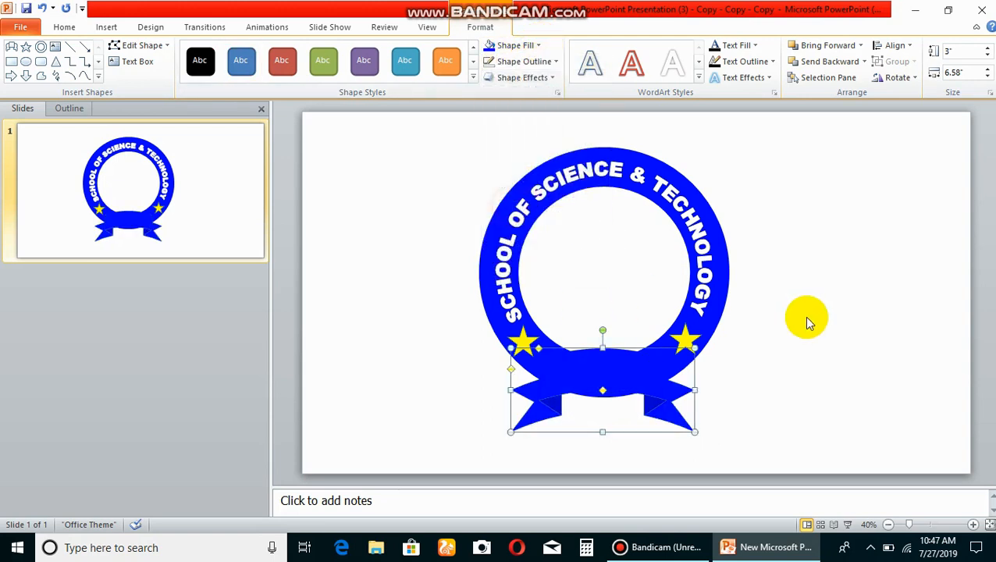
click(807, 318)
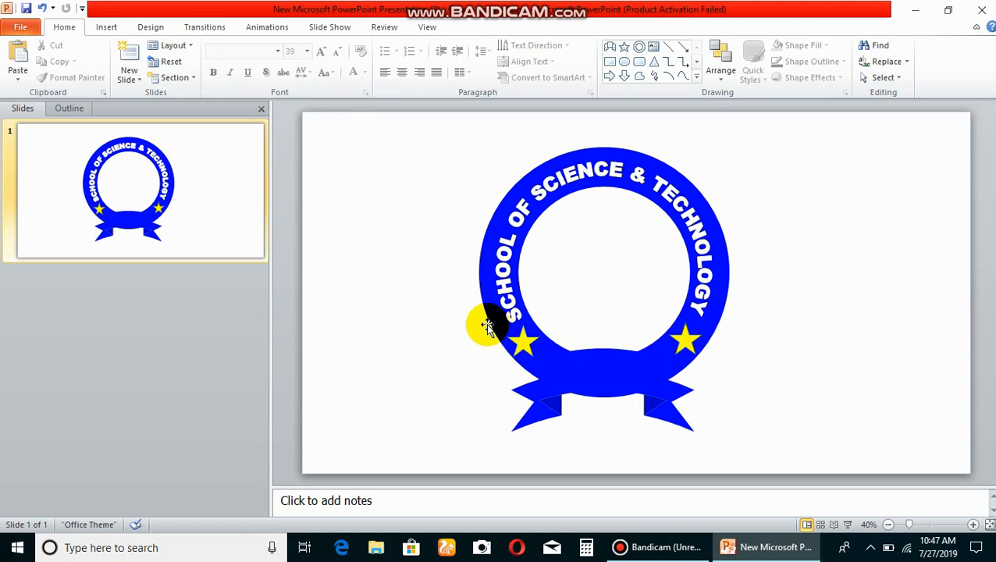
Step: Draw a large 5-point star about 8.67" high and 8.17" wide on the blank area beside the ring
click(103, 28)
click(200, 84)
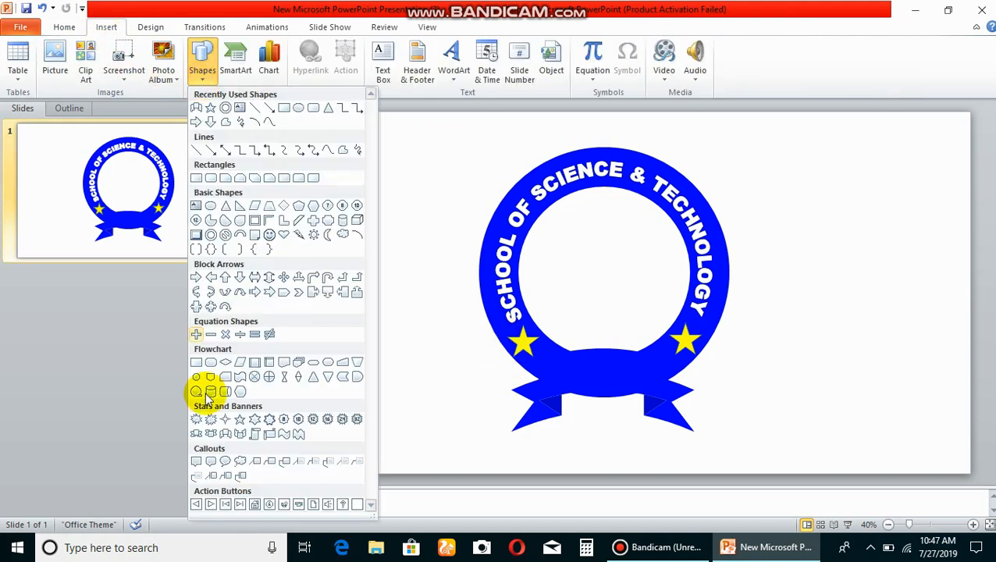
click(247, 421)
drag(756, 161, 983, 404)
drag(899, 315, 833, 288)
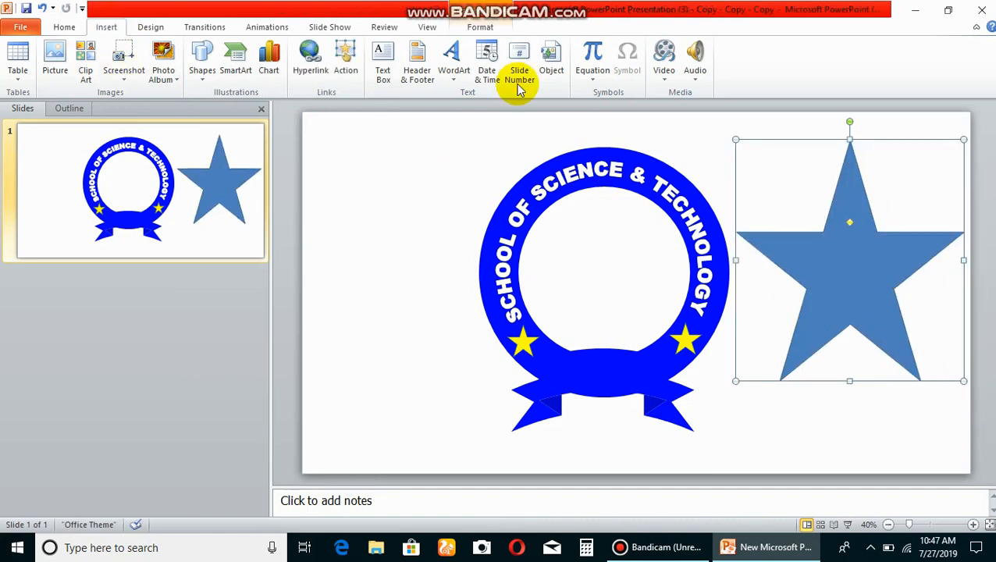
click(669, 130)
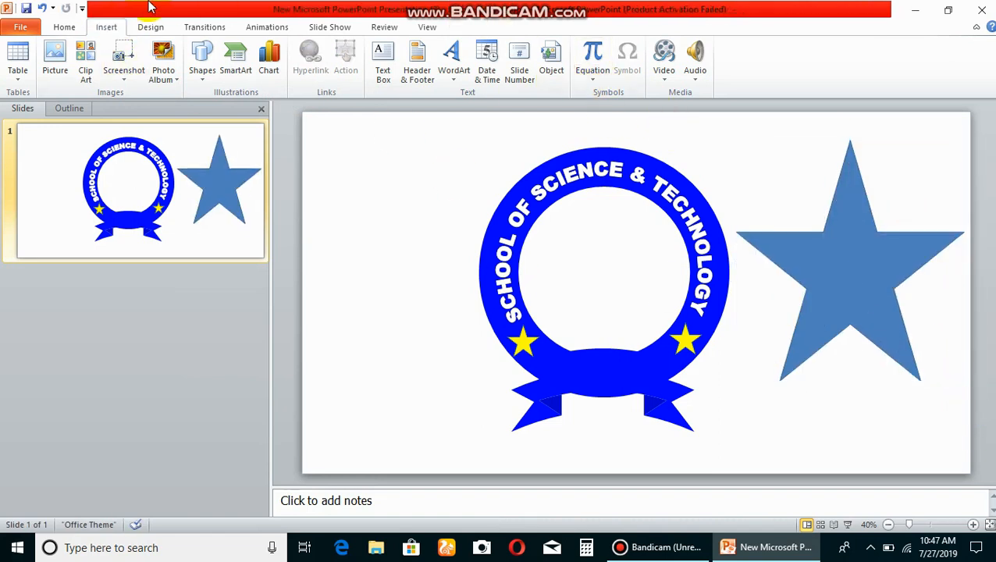
Step: Trace a closed crossing-line pentagram with the Freeform tool through the five tips of the large blue star
click(201, 61)
click(340, 153)
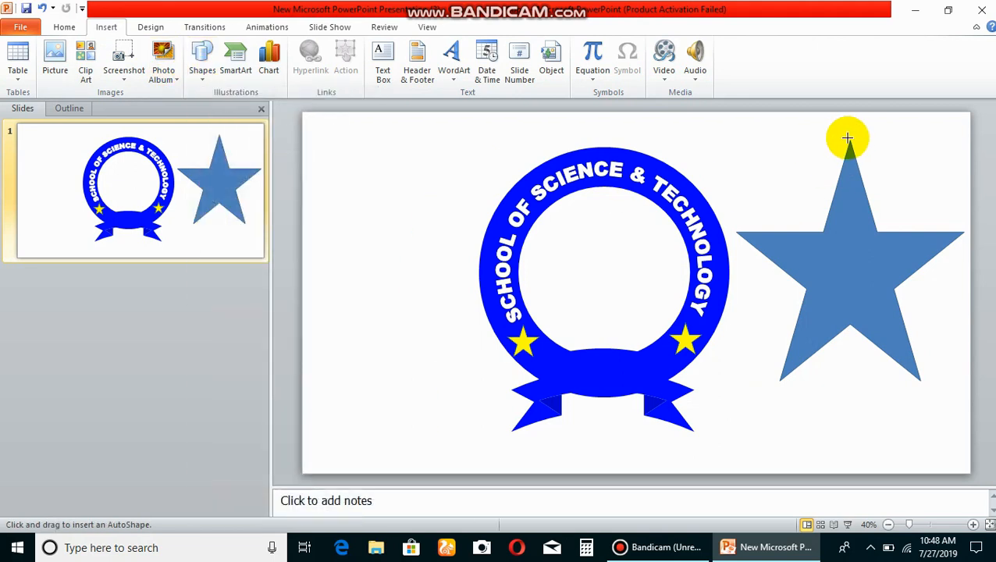
drag(844, 140, 791, 378)
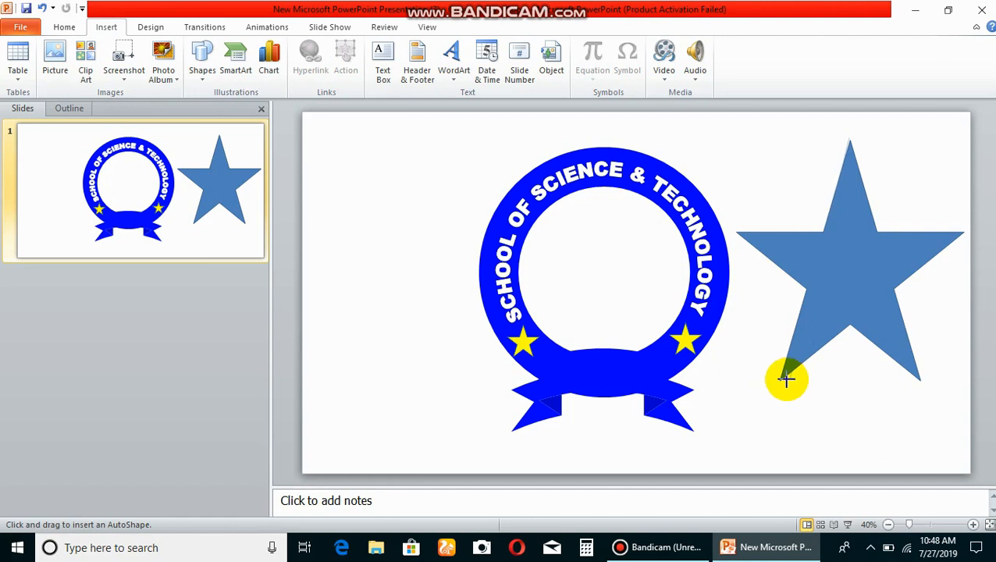
click(778, 381)
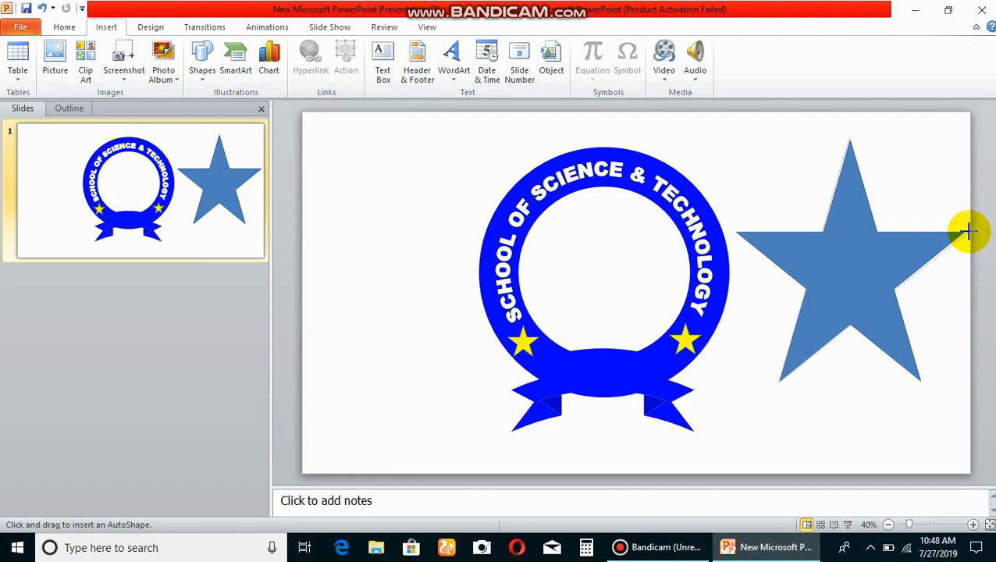
click(965, 230)
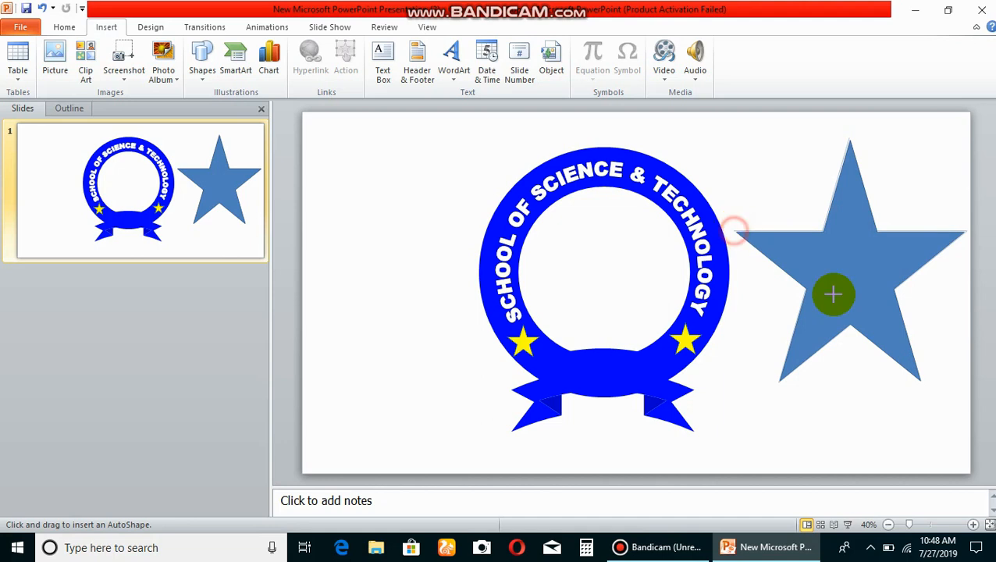
click(920, 380)
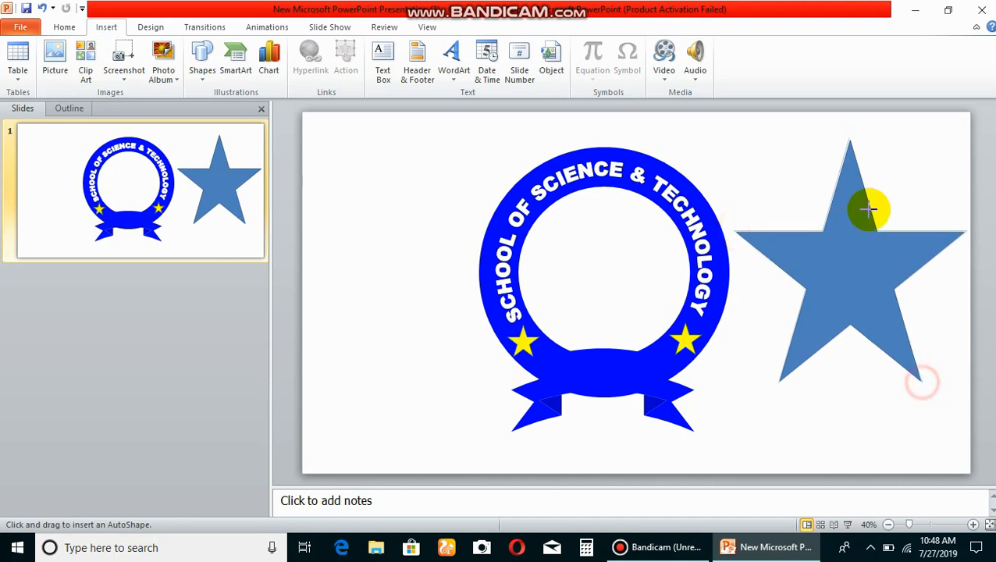
click(848, 139)
Step: Move the traced star into the ring and scale it down to fit the inner white circle
drag(840, 196, 614, 287)
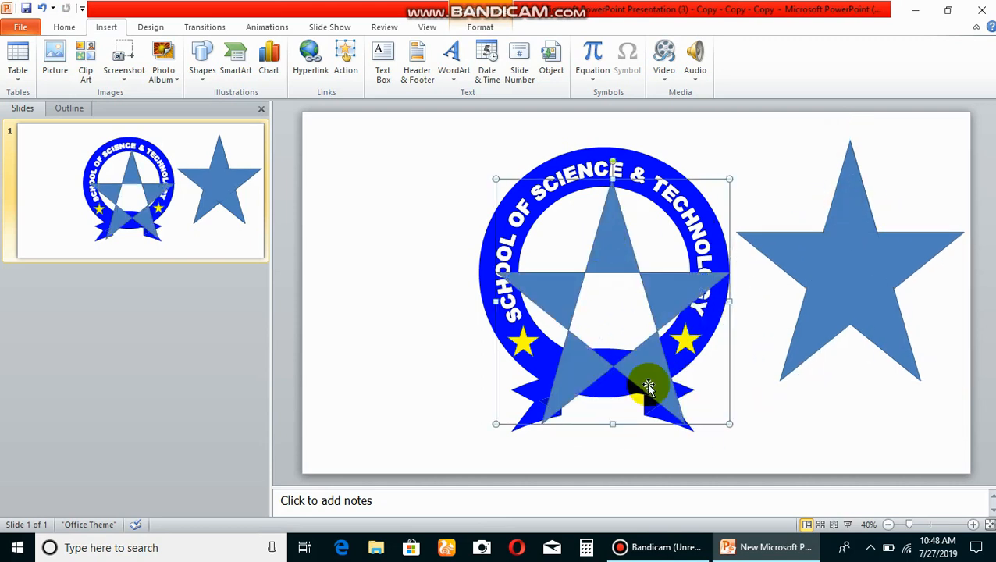
drag(729, 424, 687, 341)
click(631, 289)
drag(622, 296, 629, 302)
drag(693, 352, 685, 342)
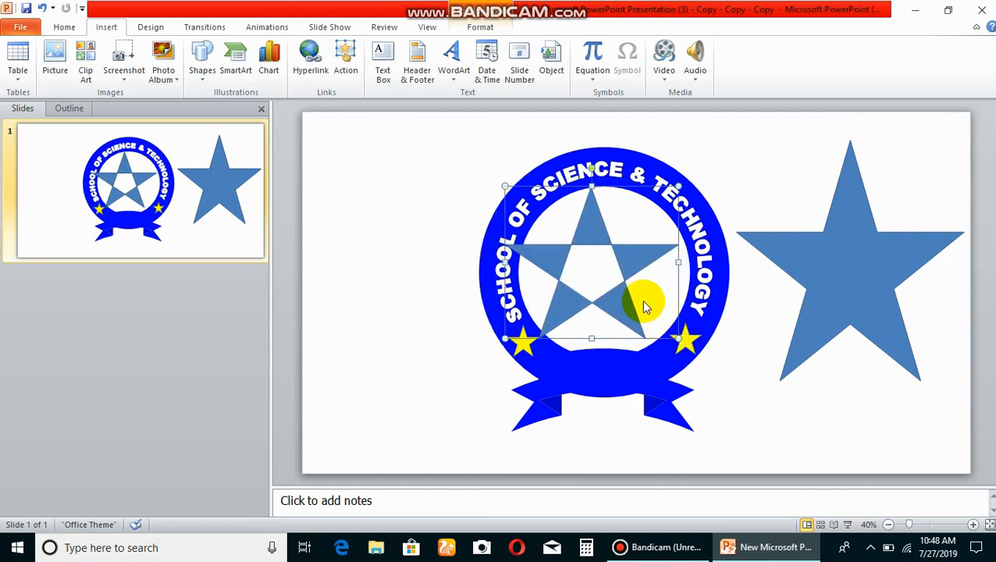
Step: Center the traced star in the inner circle and adjust its size to about 5.62" high and 5.83" wide
drag(643, 301, 645, 304)
key(ctrl+Right)
key(ctrl+Right)
key(ctrl+Right)
key(ctrl+Right)
key(ctrl+Up)
key(ctrl+Up)
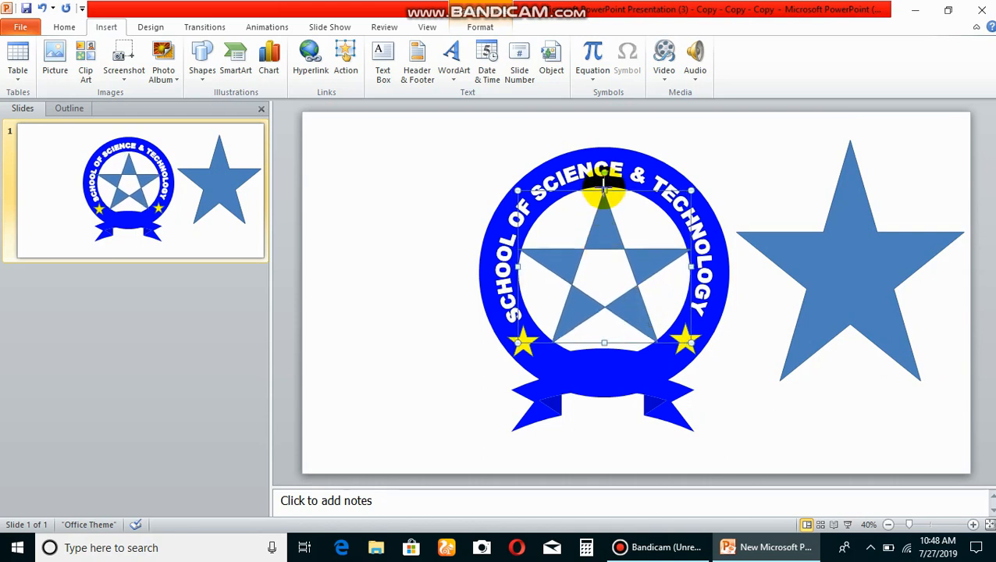
drag(602, 182, 602, 178)
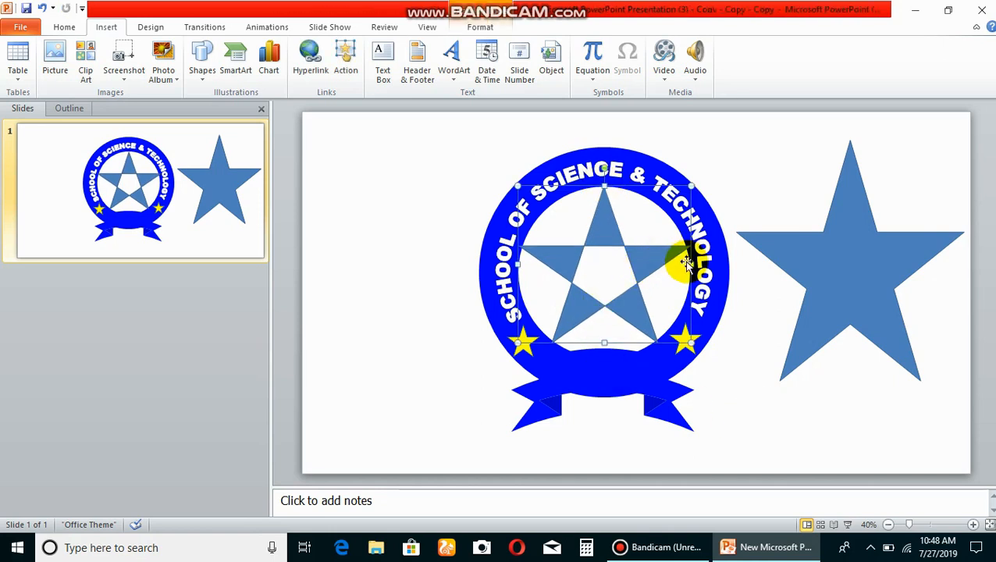
drag(686, 265, 680, 264)
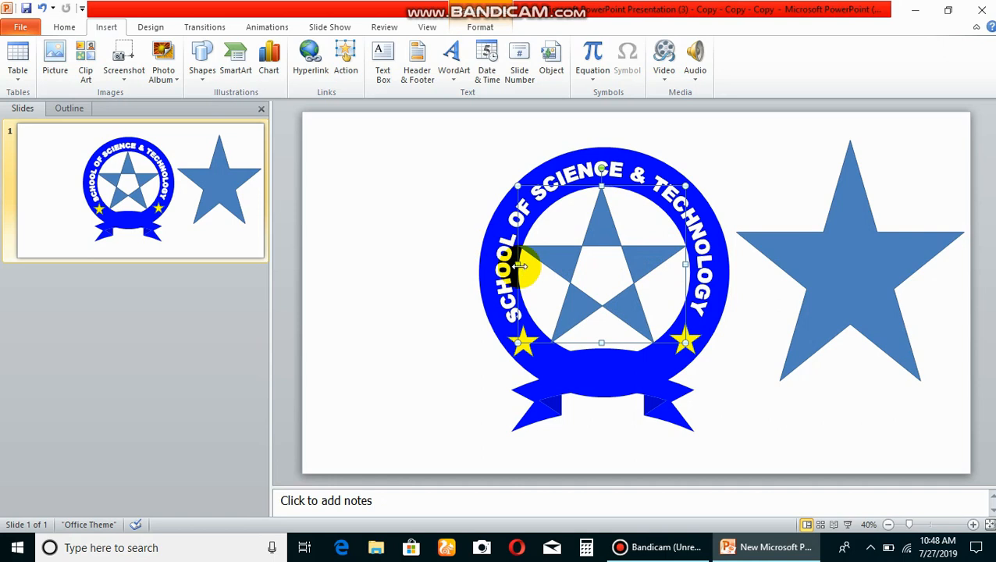
drag(520, 266, 526, 267)
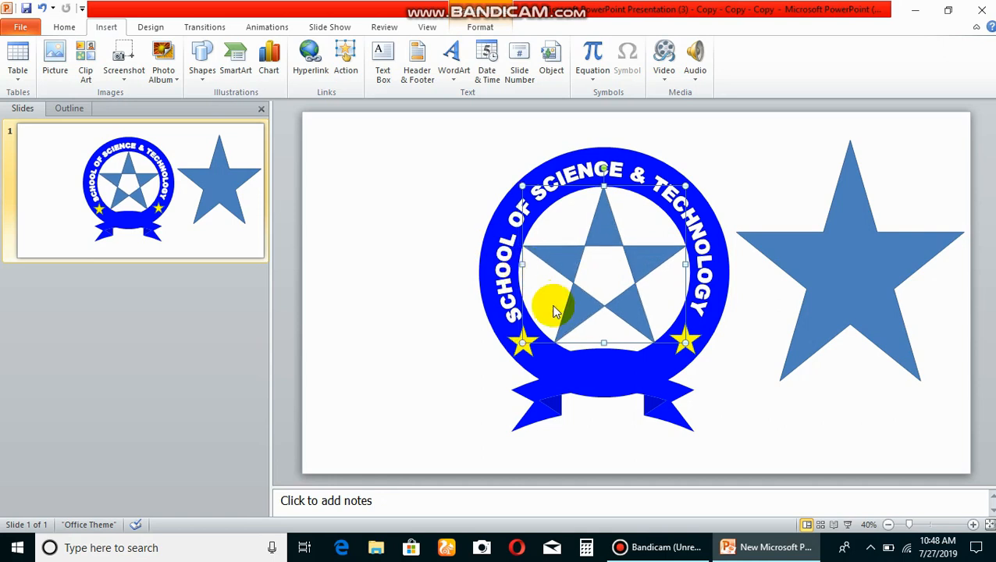
Step: Remove the traced star's outline and fill it with green
click(480, 27)
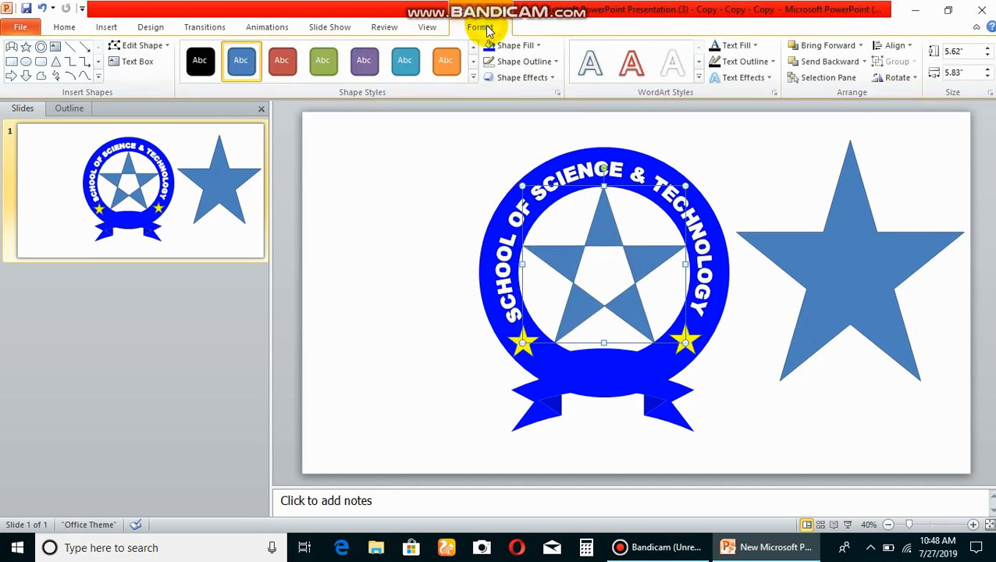
click(512, 63)
click(511, 209)
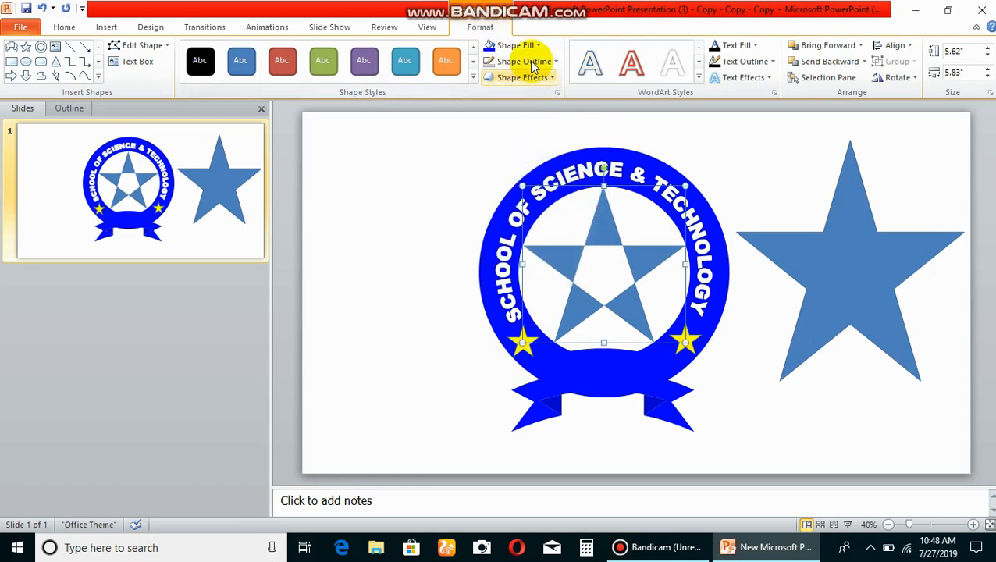
click(524, 47)
click(501, 177)
Step: Delete the large blue template star beside the ring
click(404, 246)
click(820, 255)
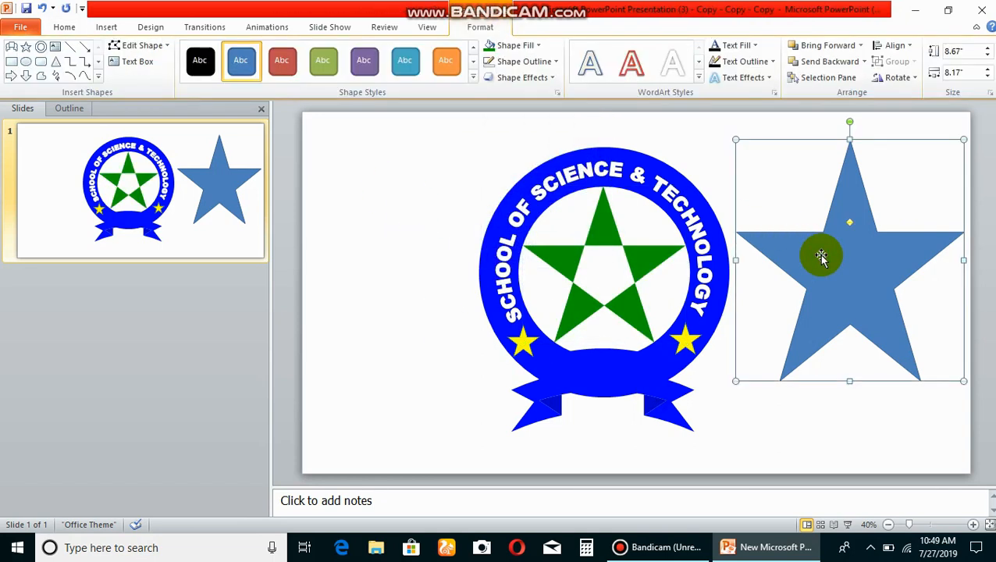
key(Delete)
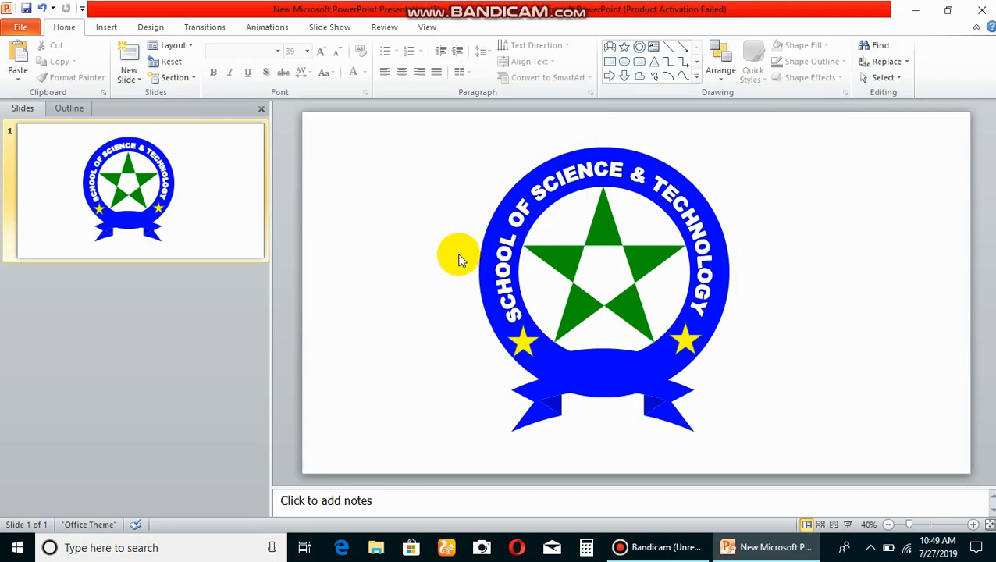
Step: Insert a WordArt text reading "S.S&T" on the slide
click(104, 31)
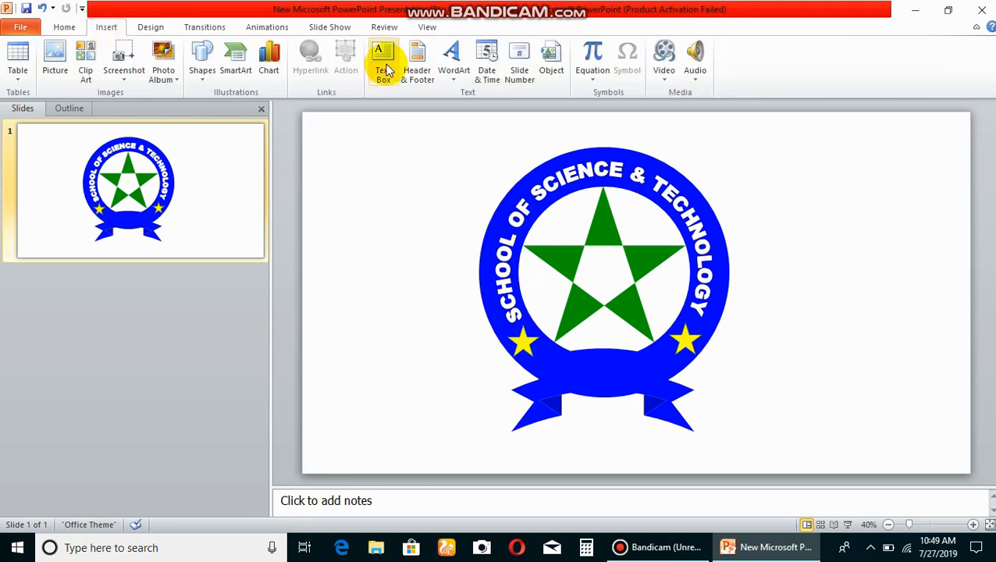
click(451, 53)
click(542, 114)
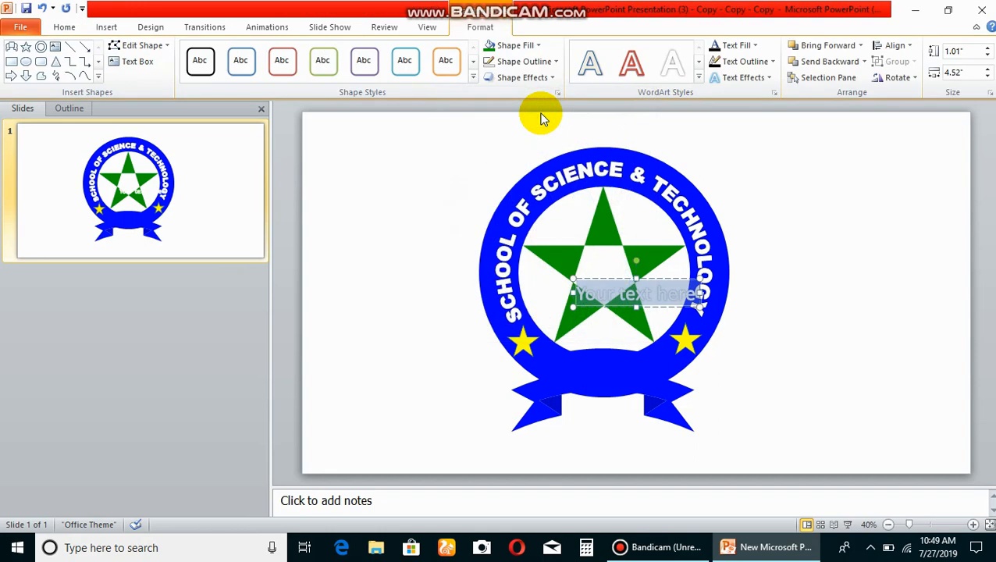
text(S.ST)
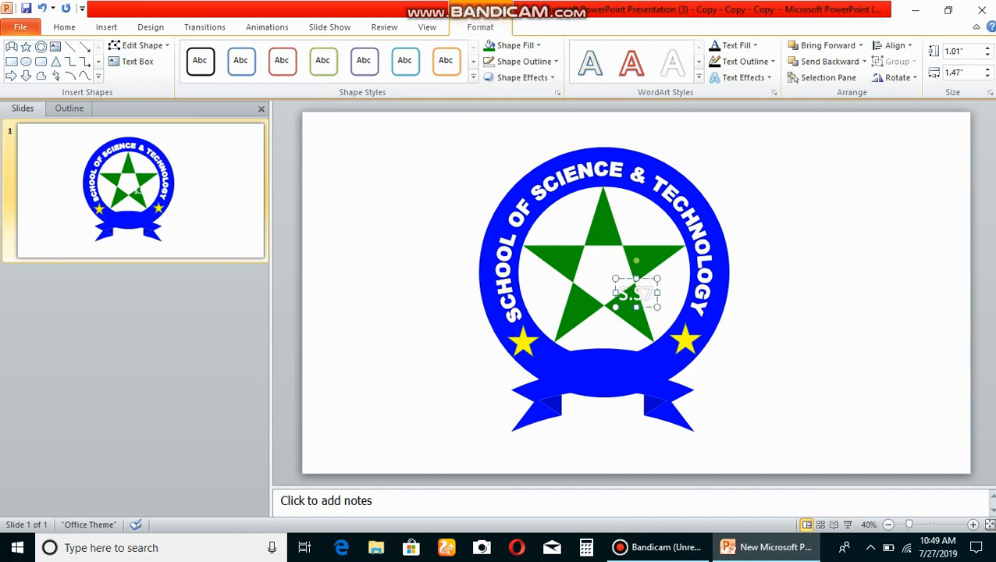
drag(658, 293, 651, 293)
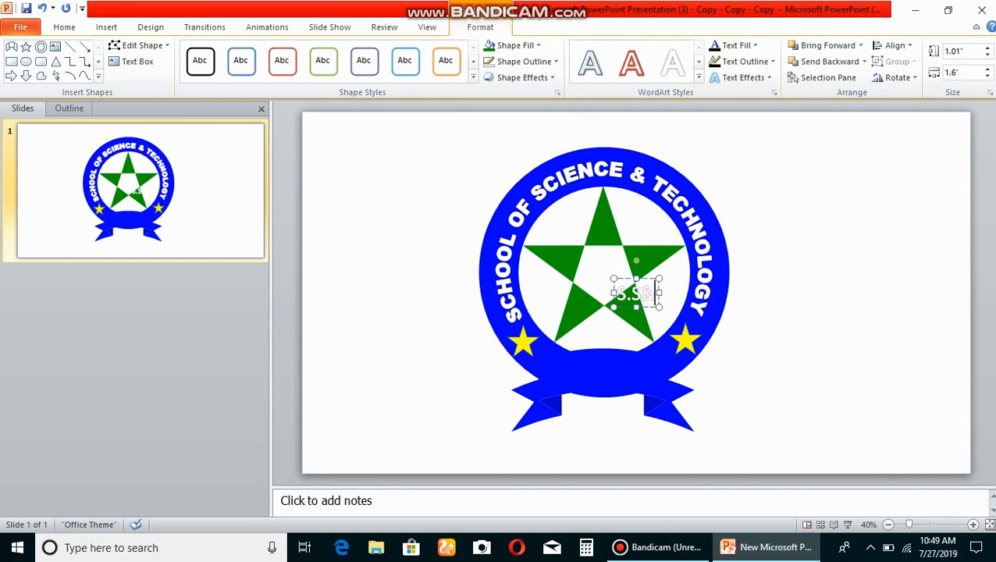
click(610, 292)
Step: Fill the "S.S&T" text with green and move it onto the ribbon's middle band
drag(613, 295, 661, 290)
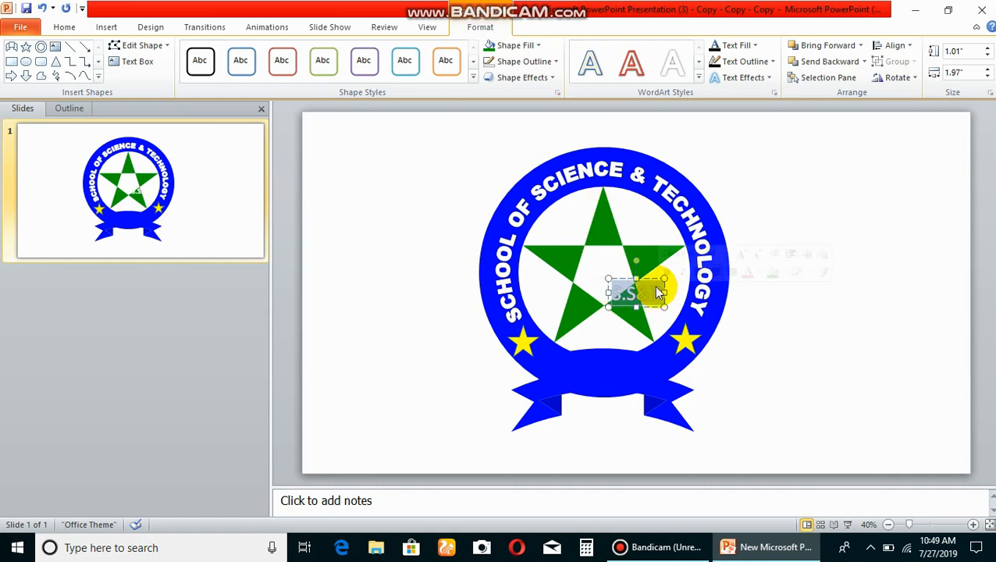
click(538, 47)
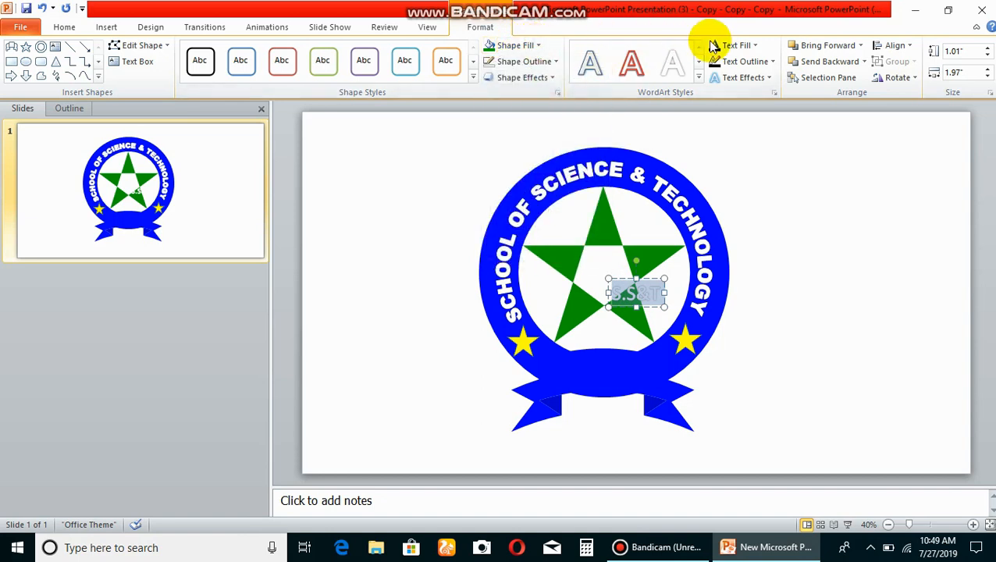
click(734, 44)
click(713, 178)
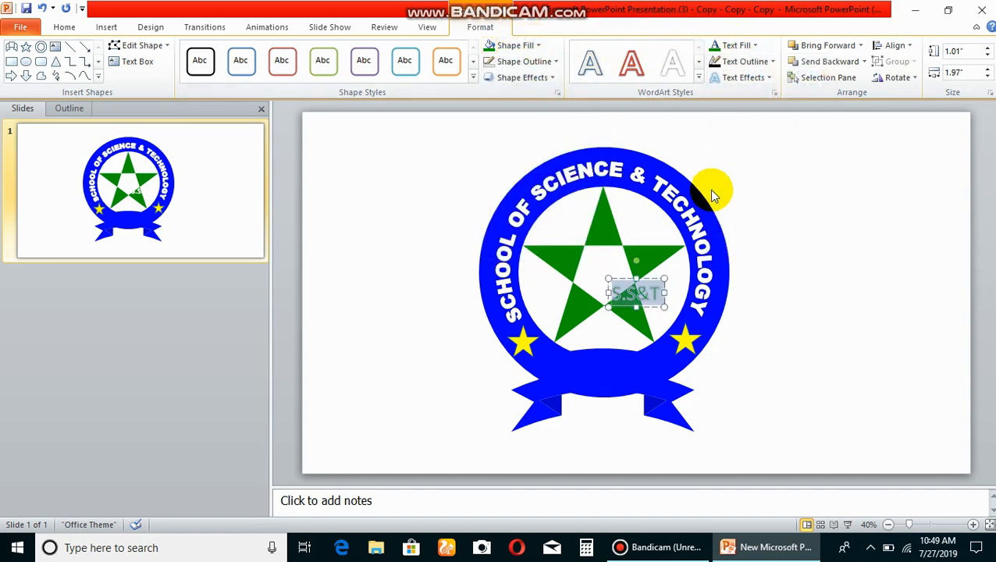
drag(652, 283, 576, 372)
Step: Set the "S.S&T" text to Arial Black at size 60
click(65, 27)
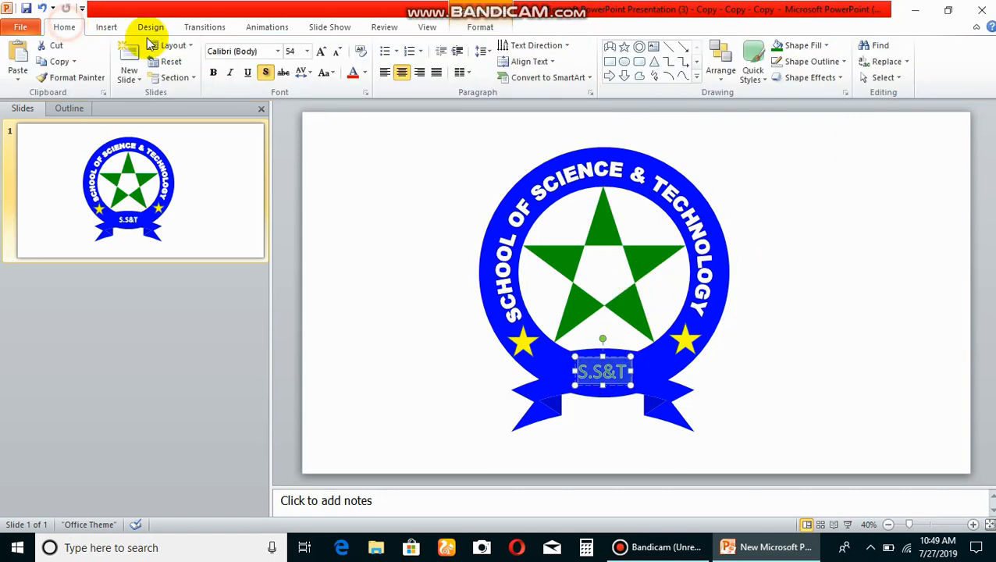
click(308, 51)
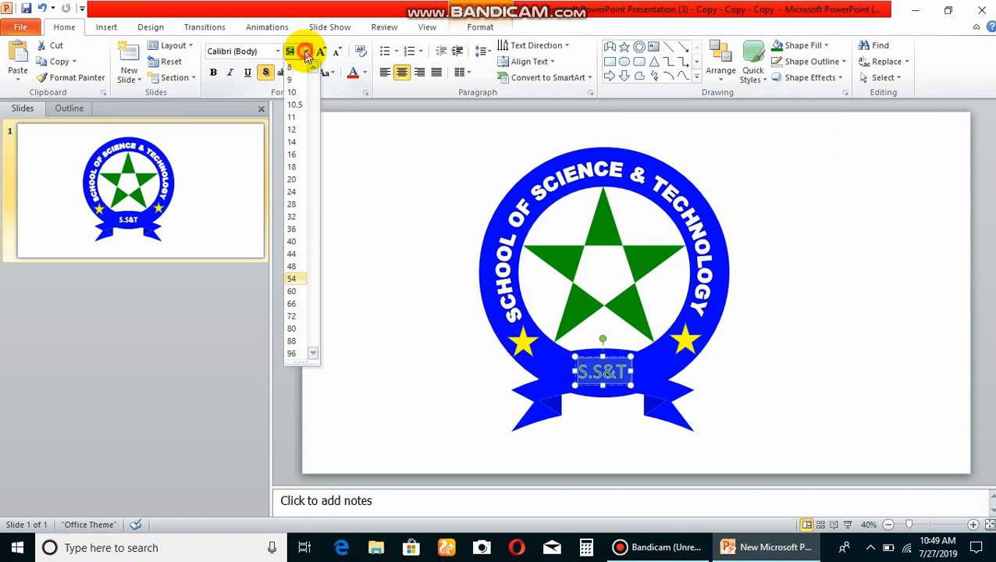
click(293, 331)
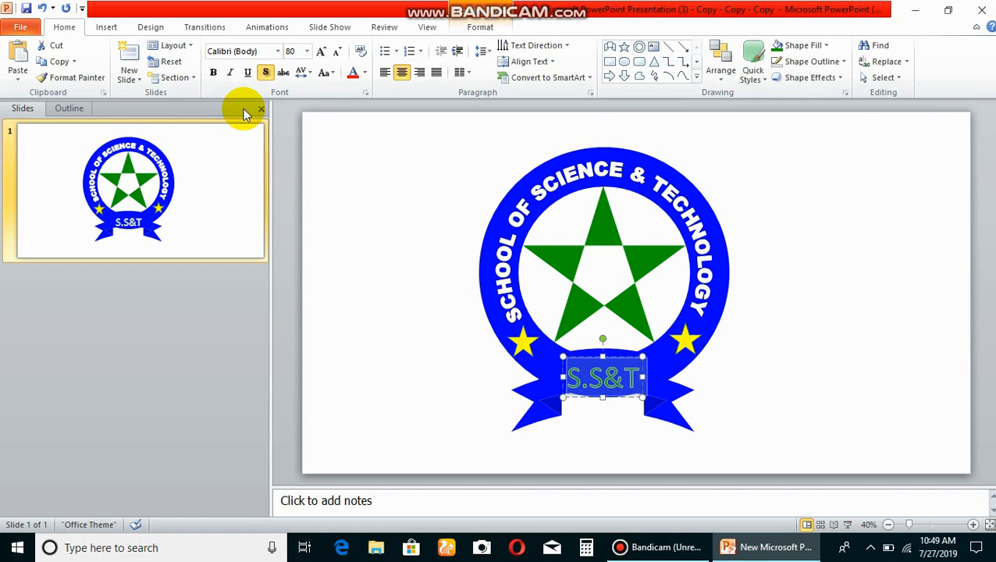
click(277, 50)
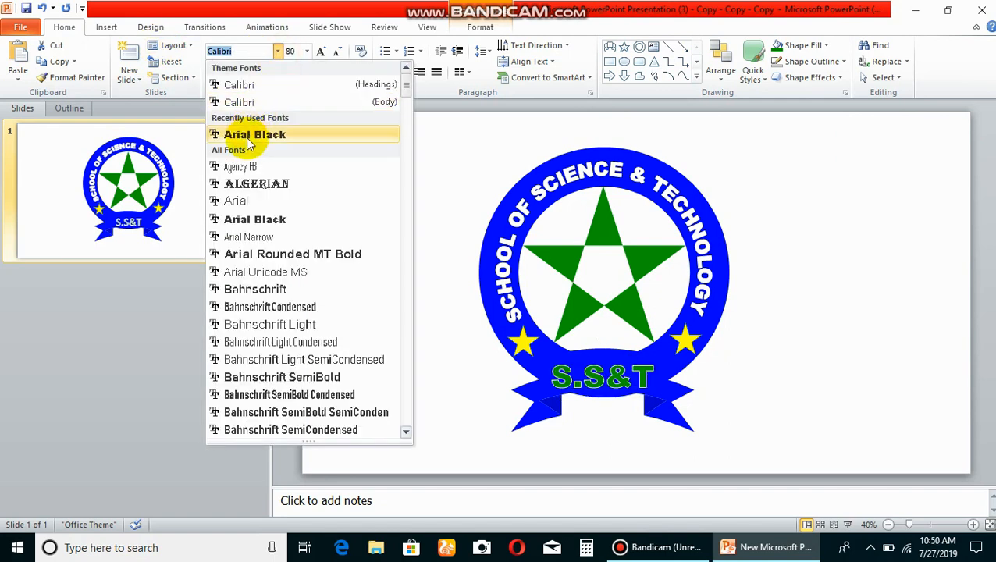
click(250, 222)
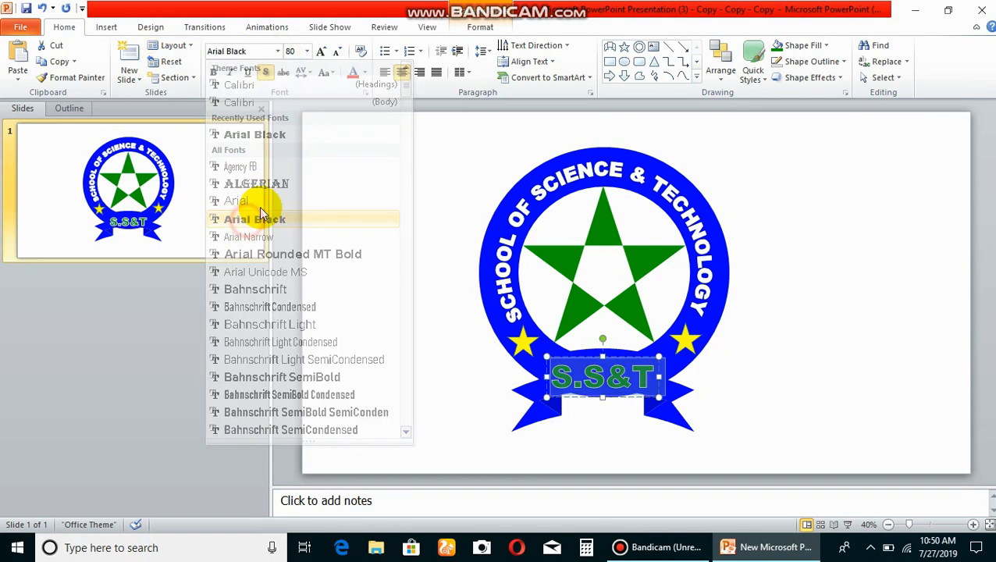
click(305, 51)
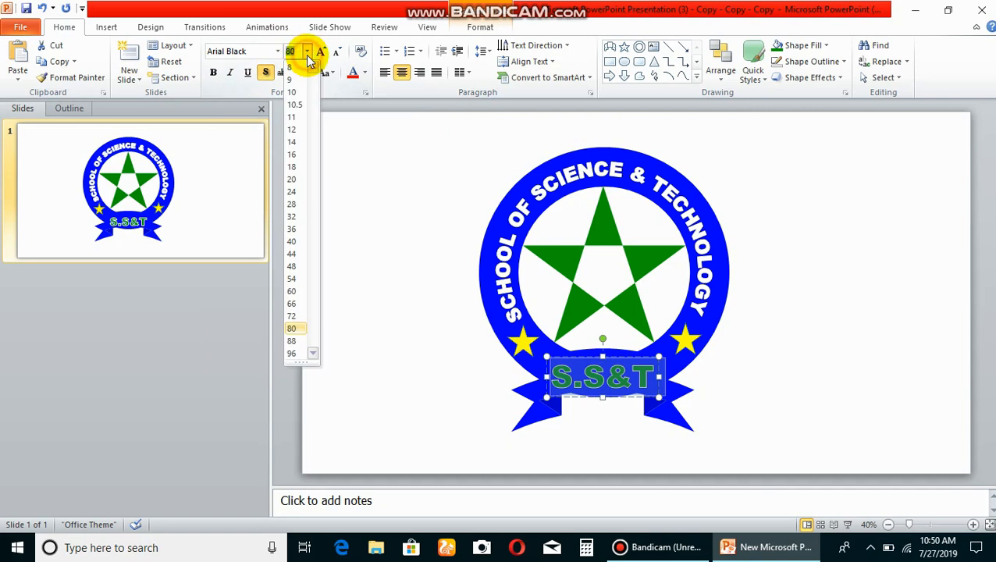
click(291, 291)
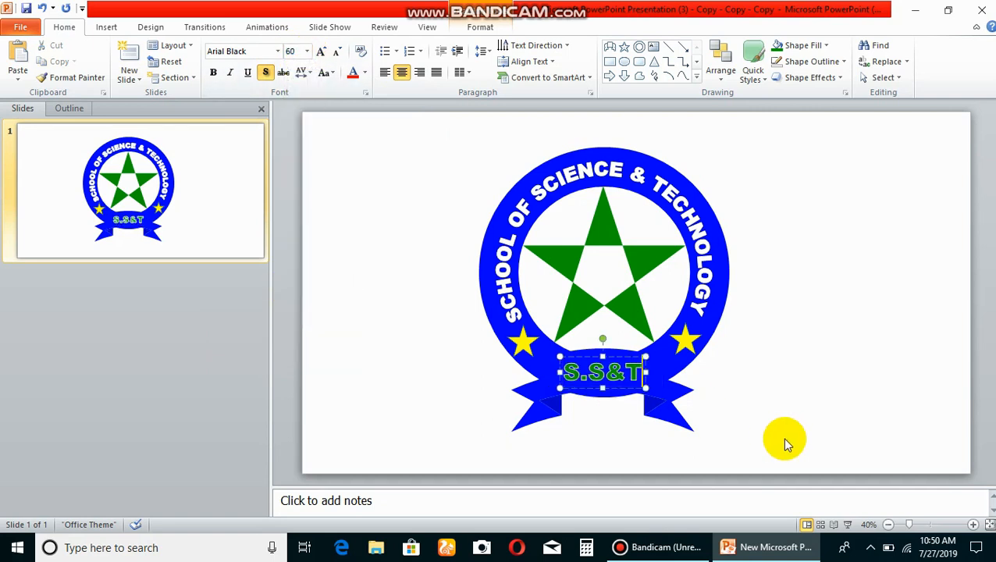
Step: Shift the "S.S&T" text slightly to center it on the ribbon's middle band
click(823, 396)
click(629, 367)
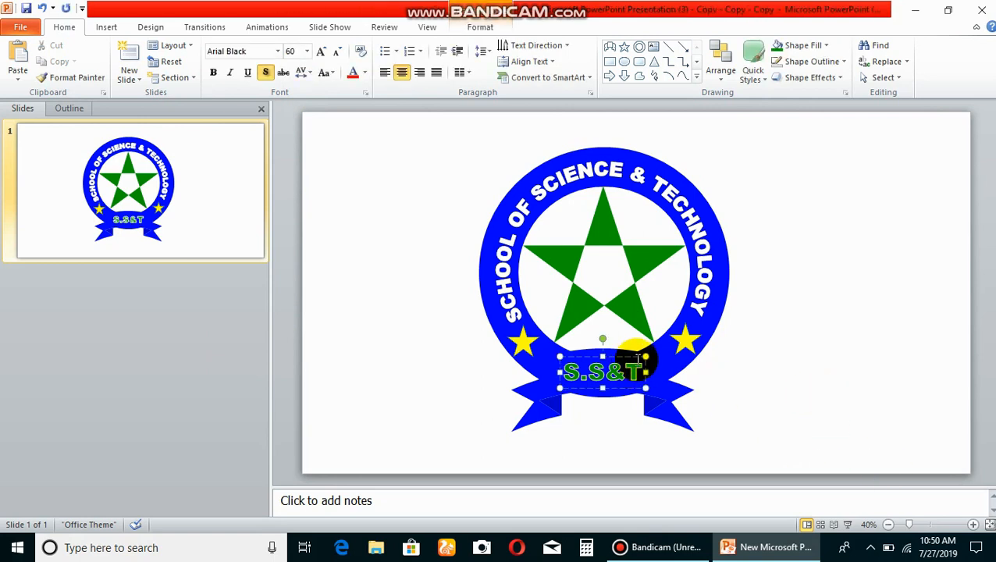
drag(632, 359, 637, 357)
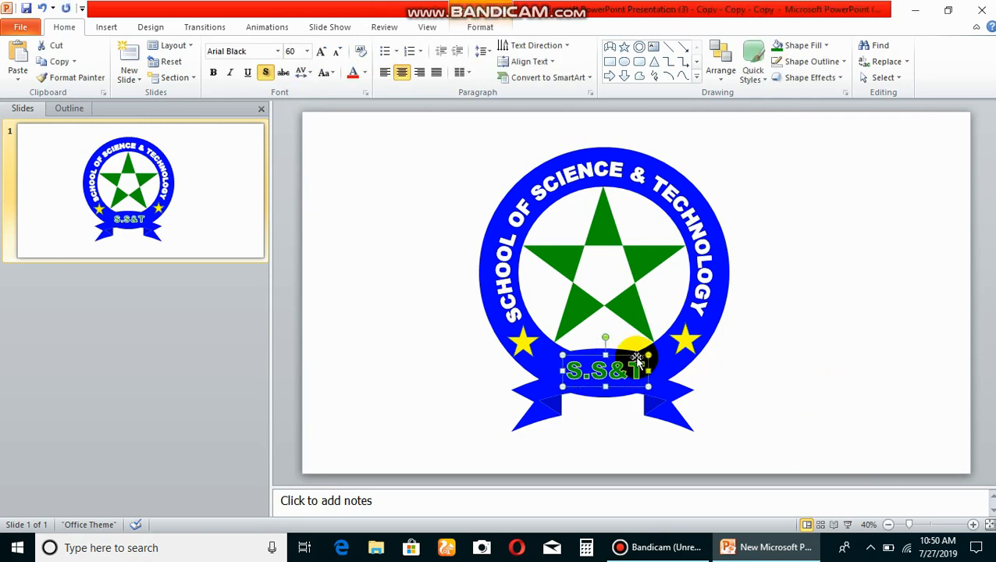
click(824, 307)
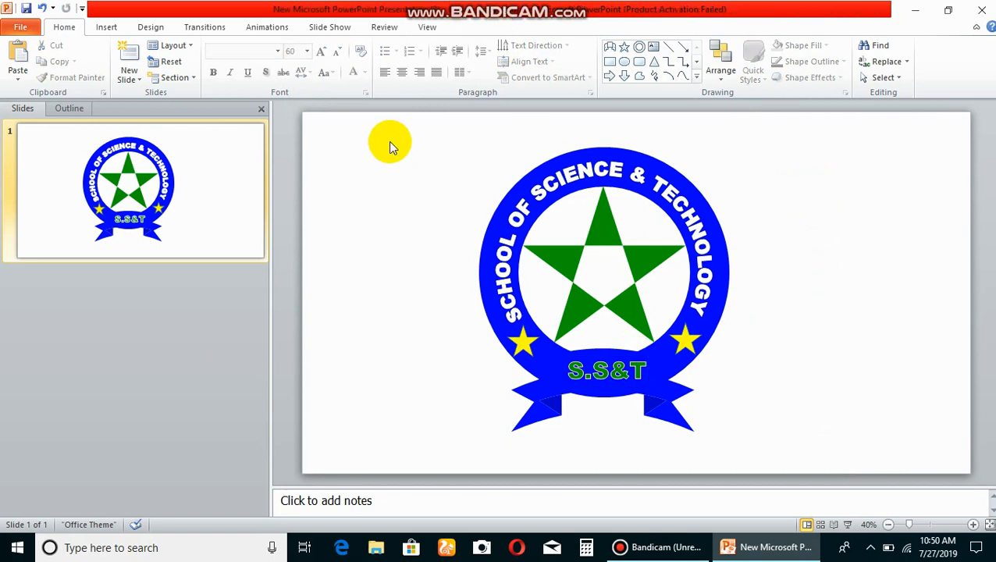
Step: Select all the logo's shapes and texts on the slide and group them into one object
drag(383, 115, 840, 482)
key(ctrl+a)
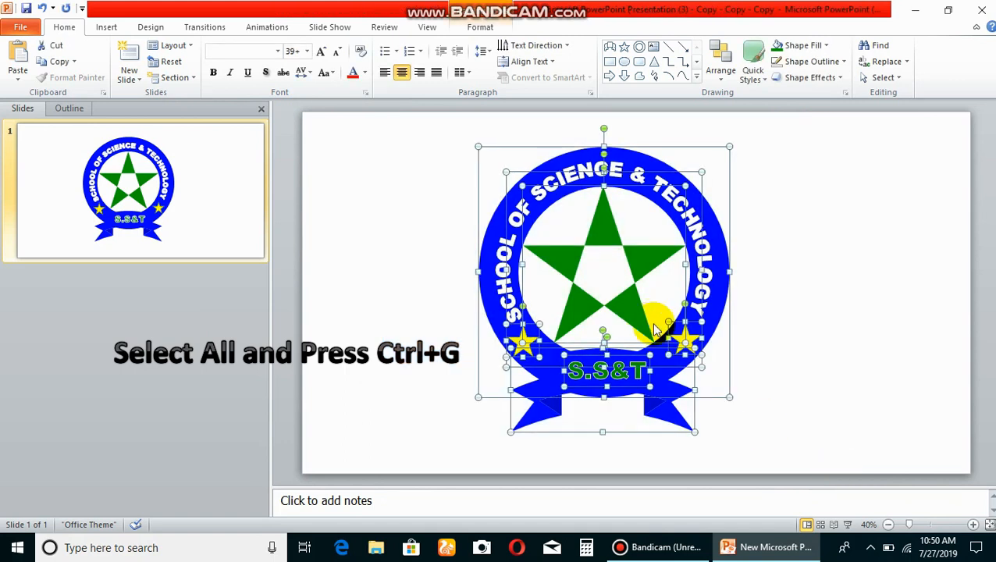
key(ctrl+g)
click(831, 263)
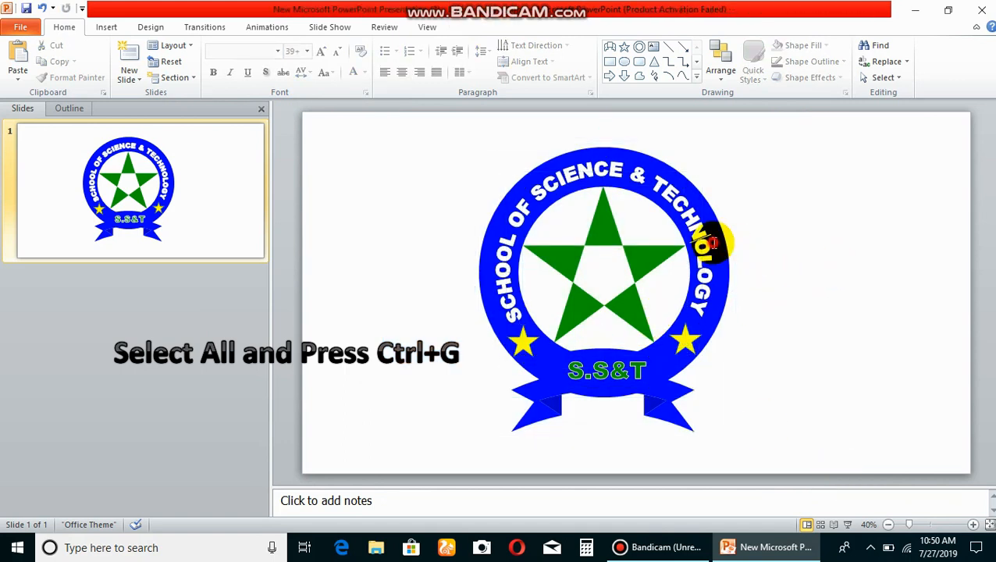
Step: Save the grouped logo as a PNG picture named "SCHOOL LOGO" on the Desktop, and minimize the presentation window
click(734, 201)
click(736, 200)
right_click(733, 201)
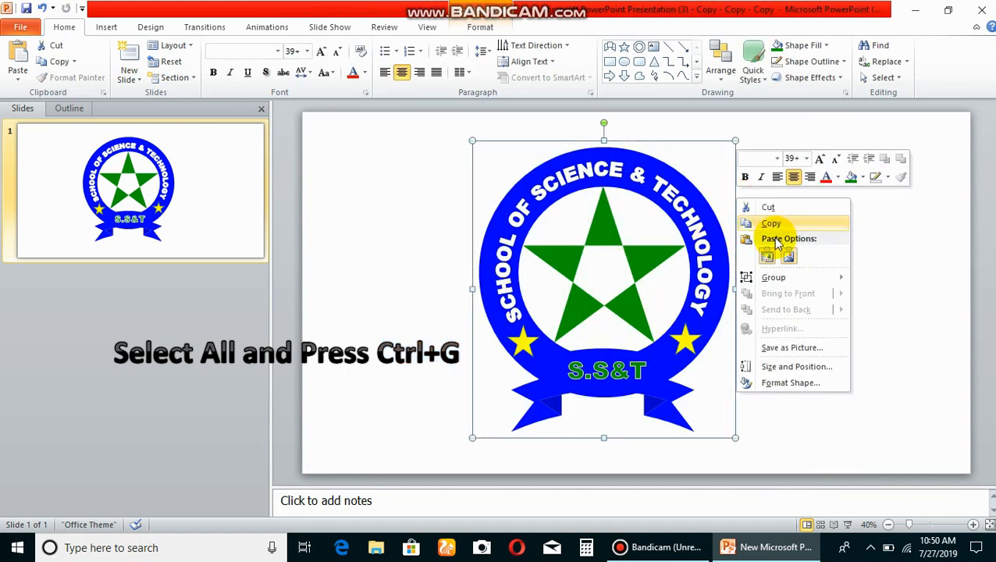
click(785, 347)
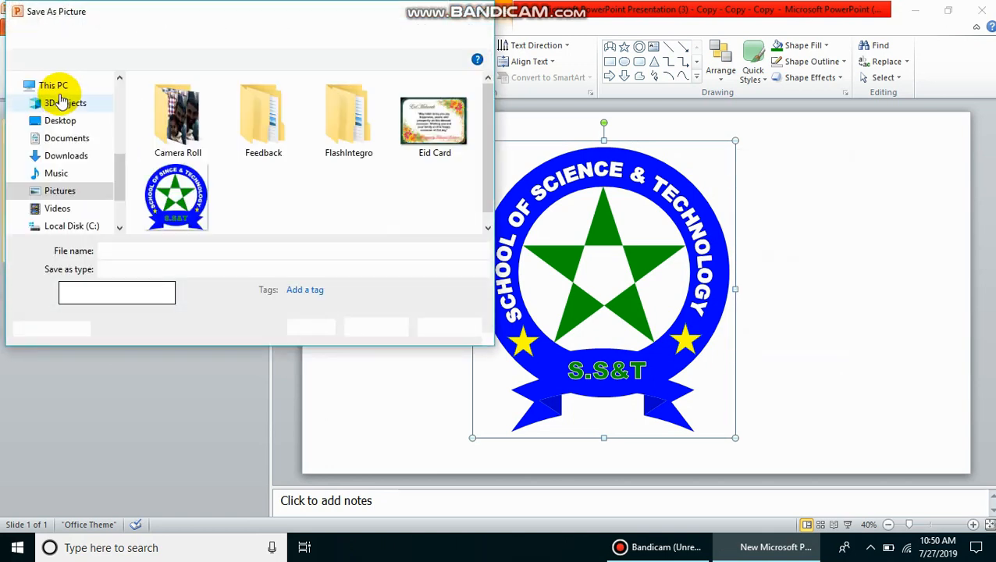
click(55, 120)
double_click(133, 250)
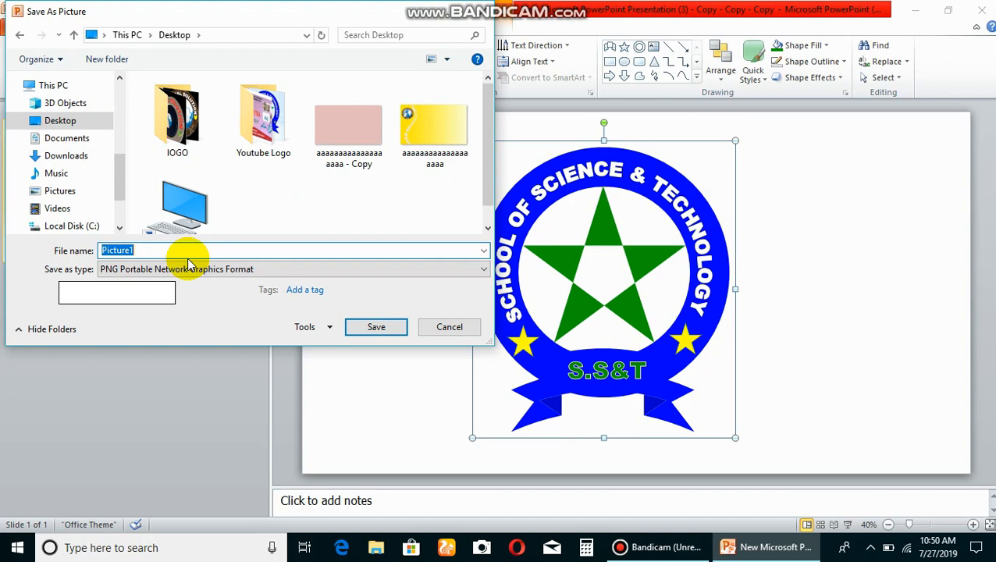
text(SCHOOL LOGO)
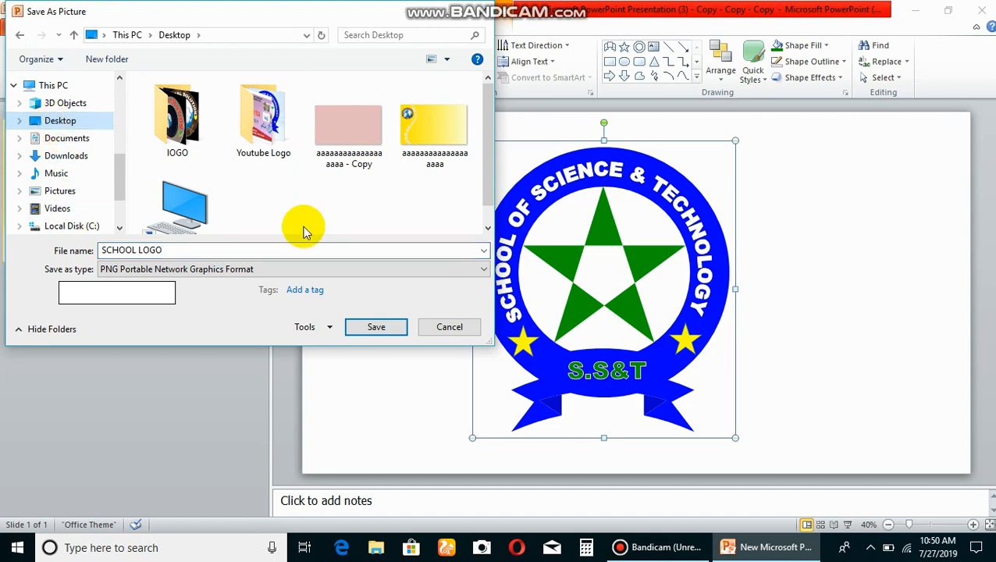
click(391, 334)
click(792, 264)
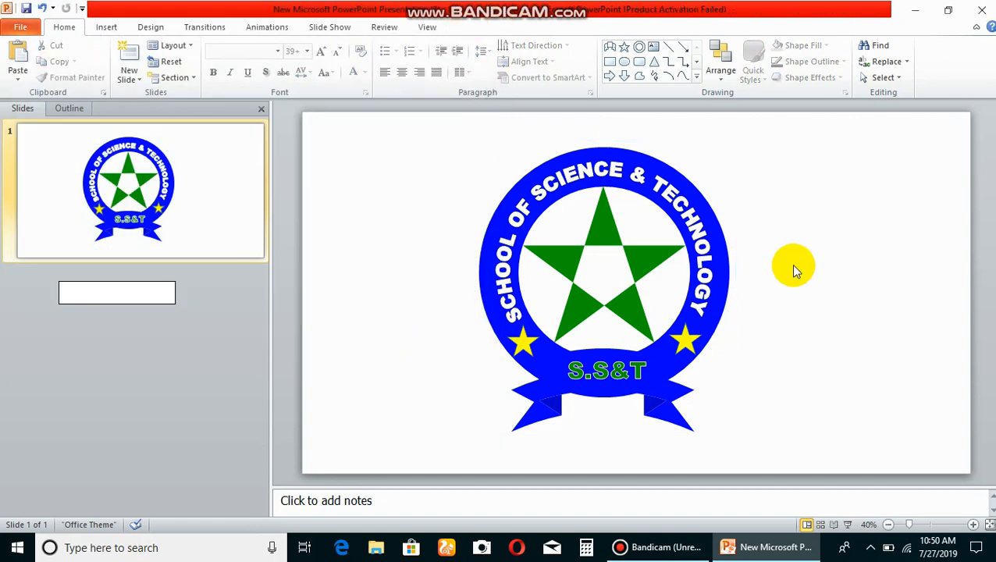
click(915, 9)
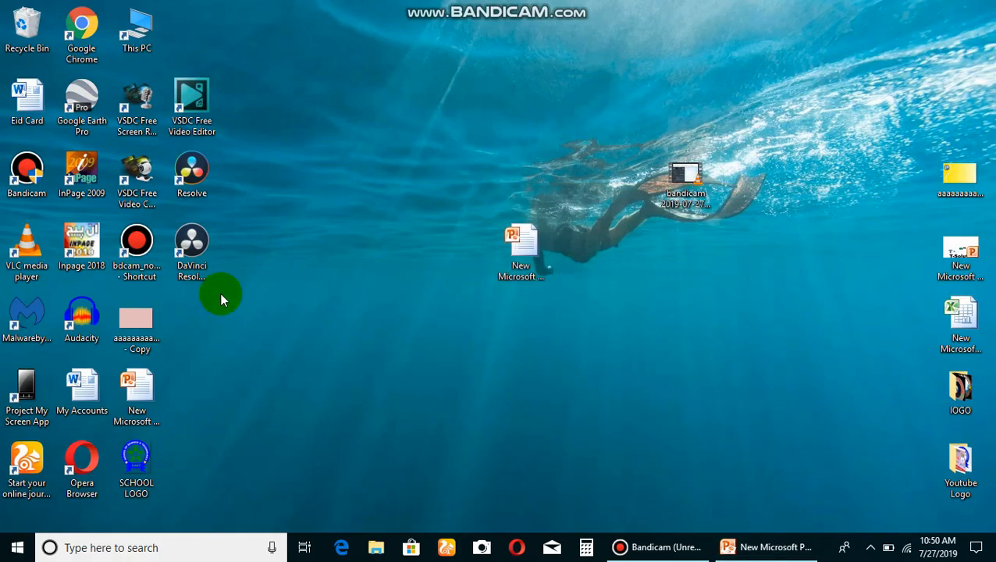